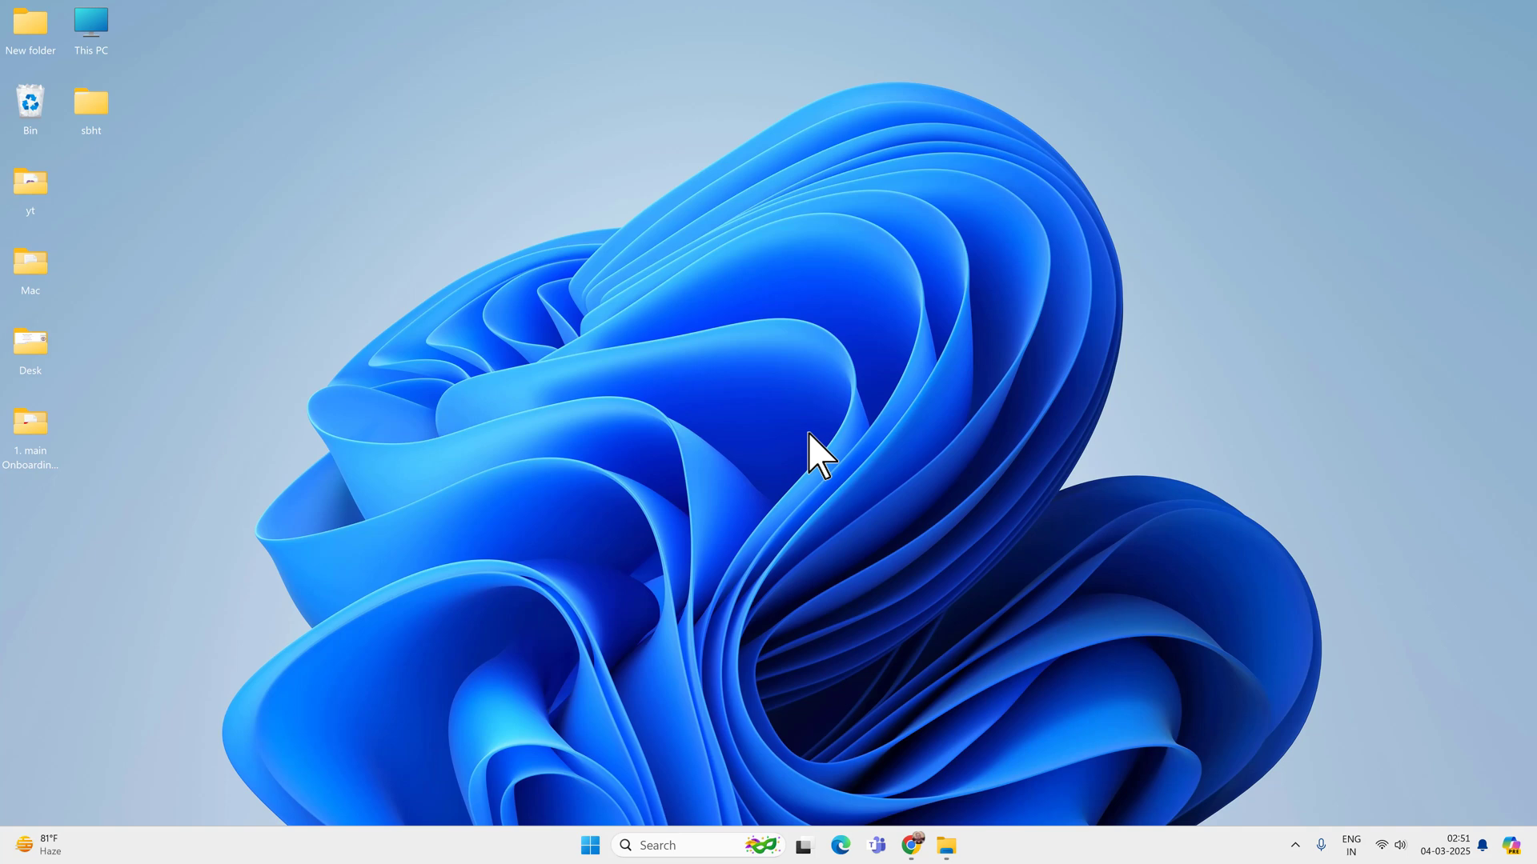
Launch Google Chrome from the taskbar so a New Tab page appears
click(913, 846)
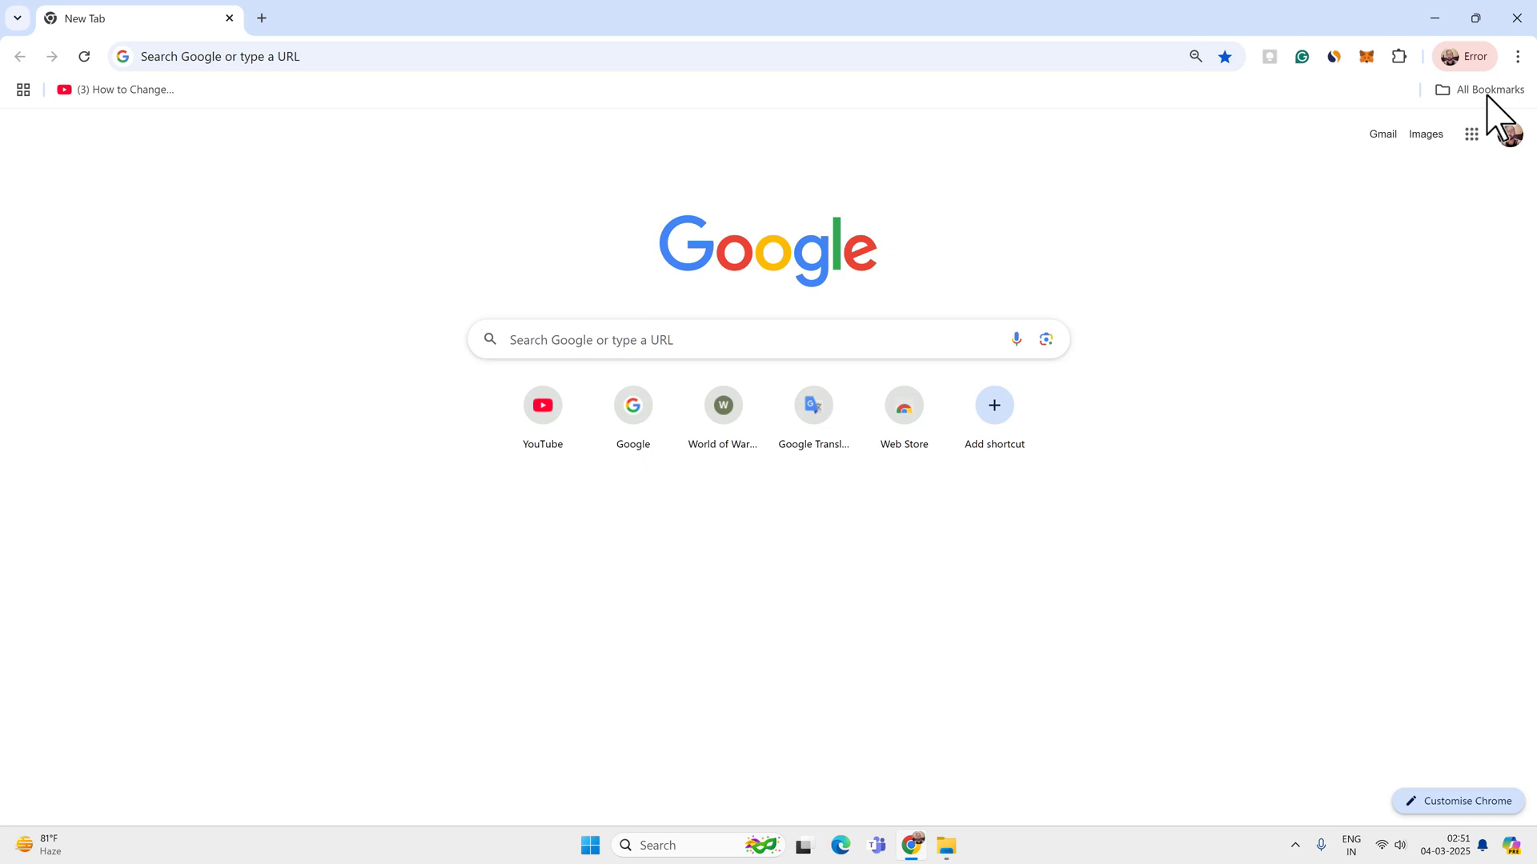
Go to Settings > Privacy and security > Security and scroll down to Use secure DNS
click(1517, 56)
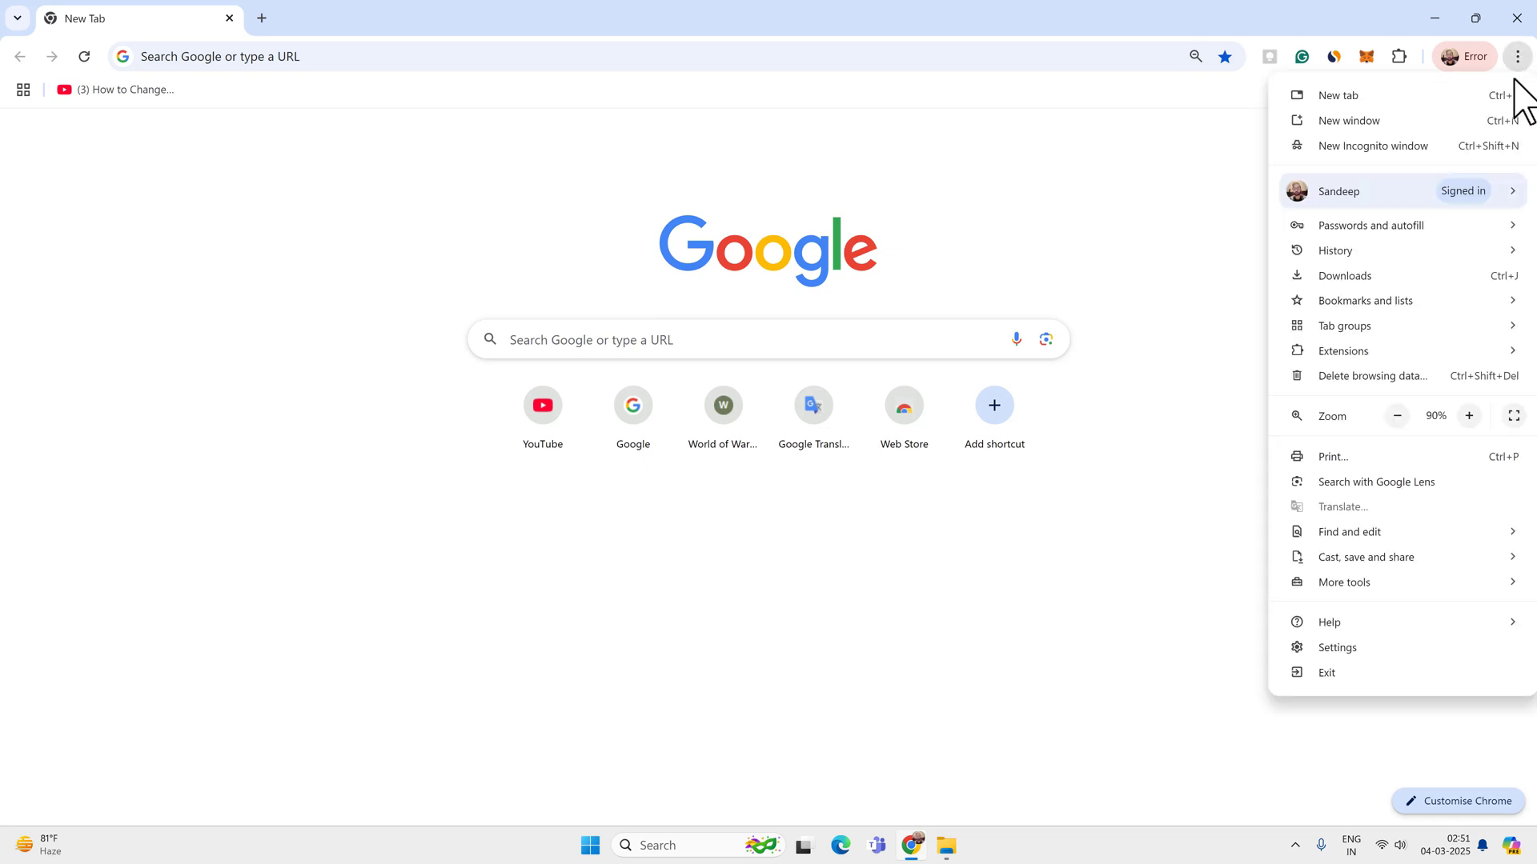
click(1382, 654)
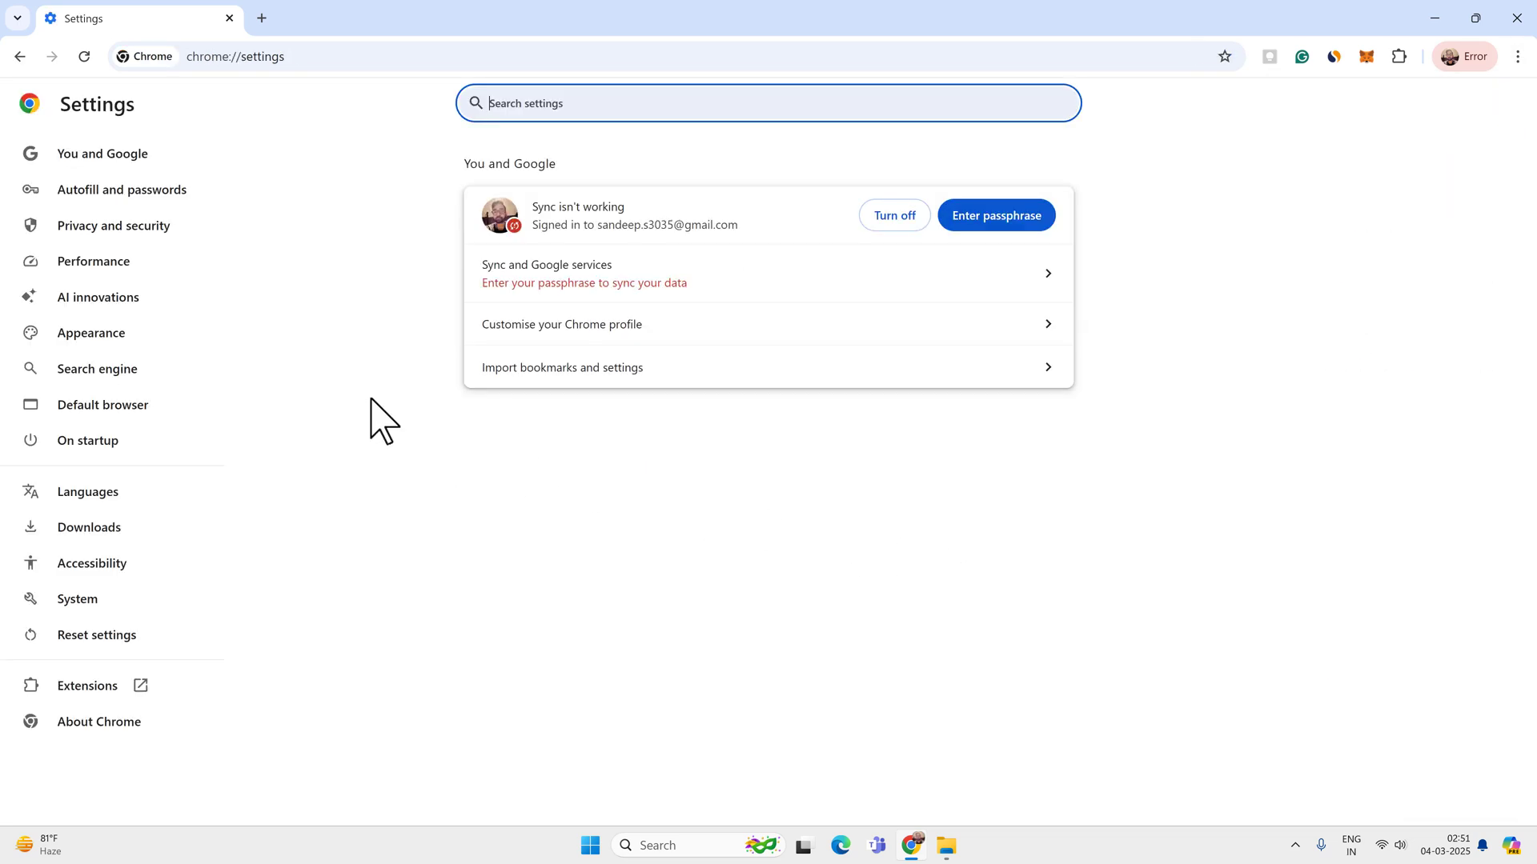
click(138, 228)
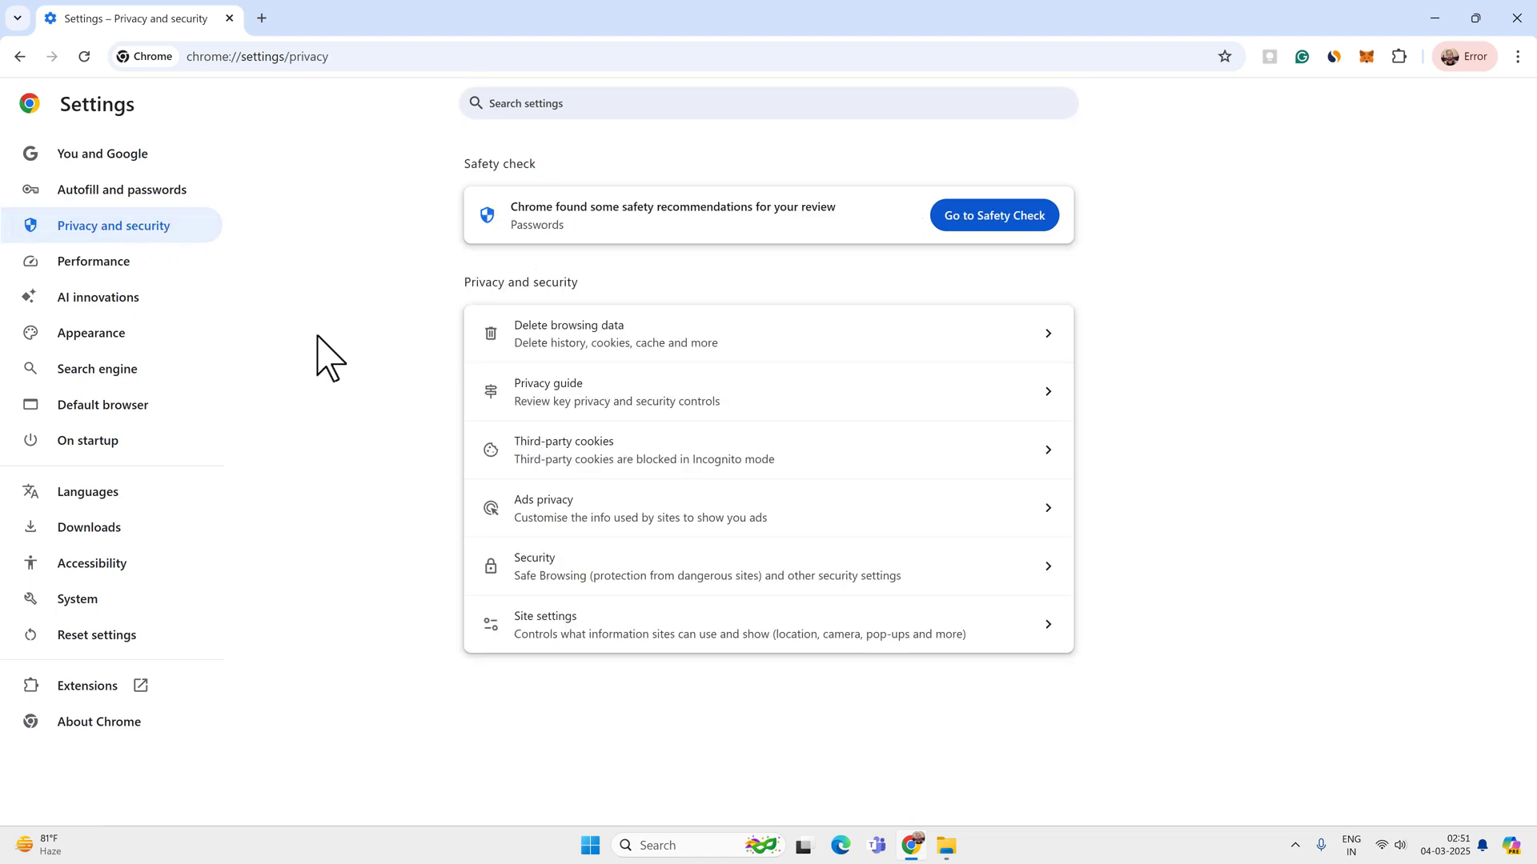
click(628, 571)
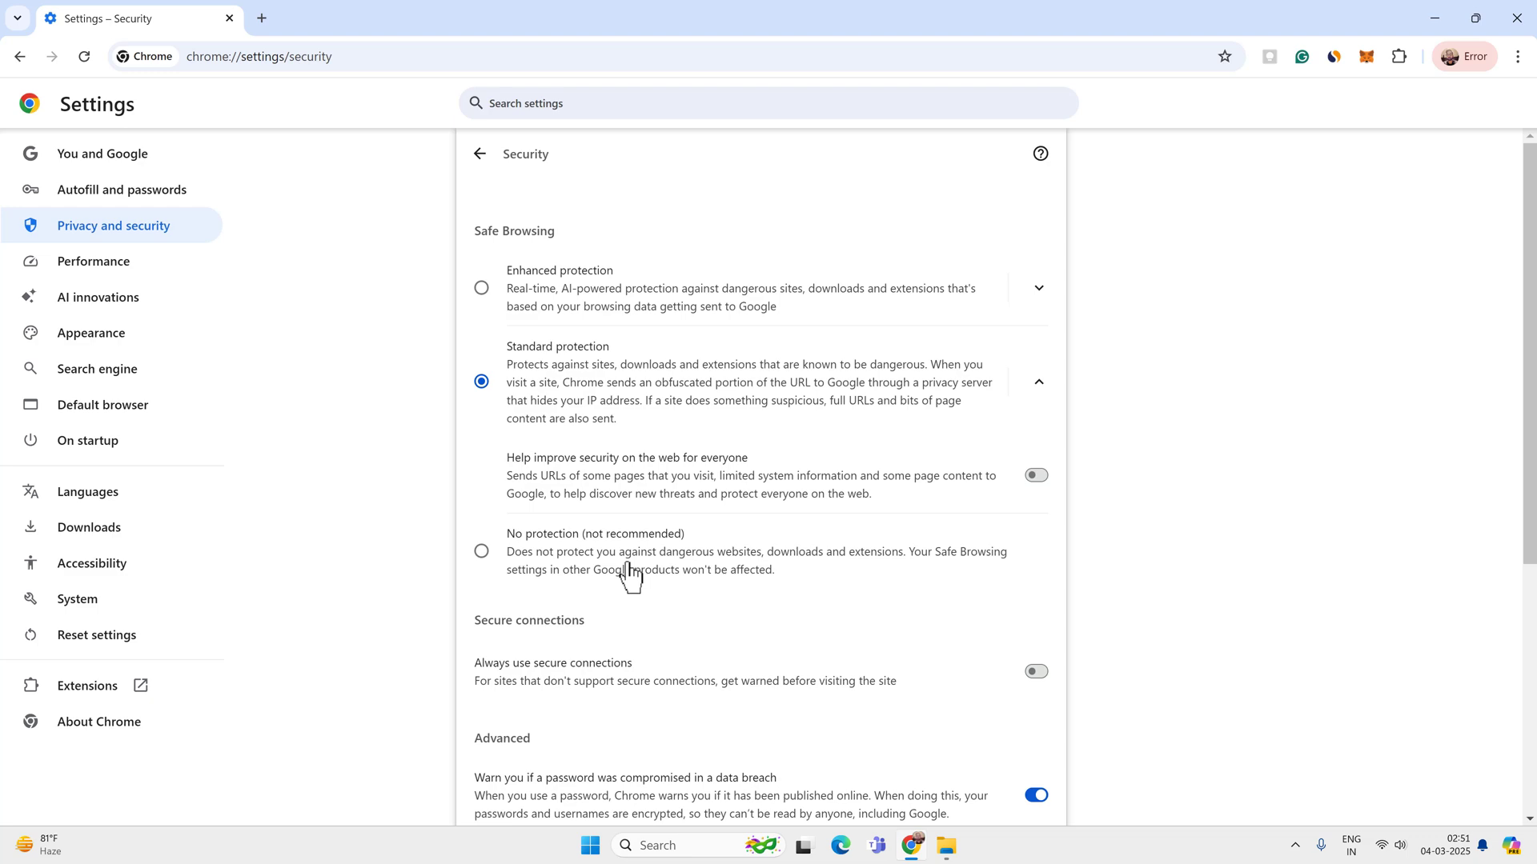
scroll(633, 578, down, 2)
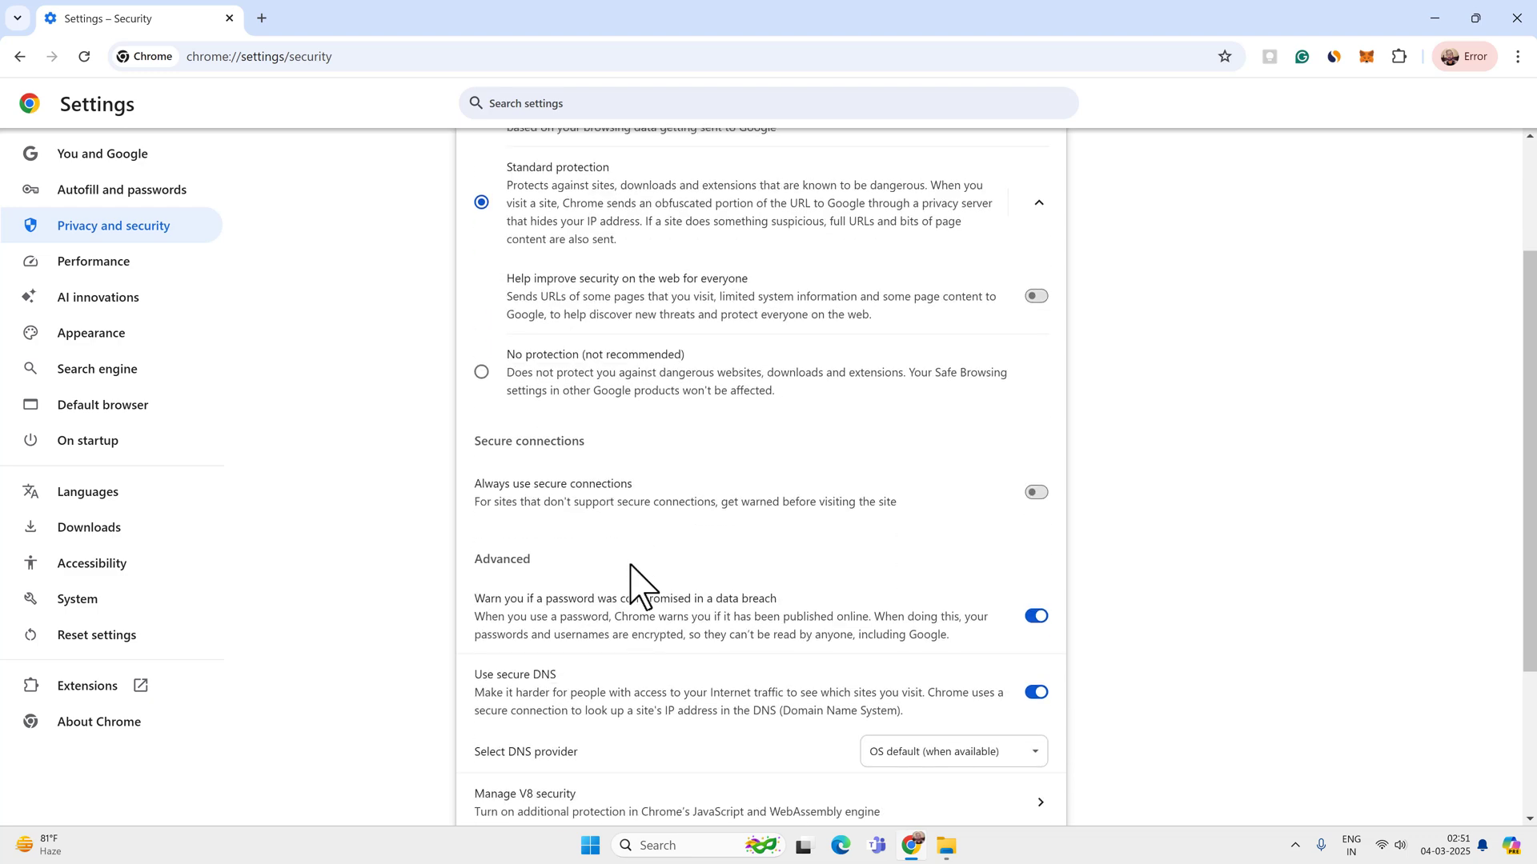
scroll(630, 564, down, 2)
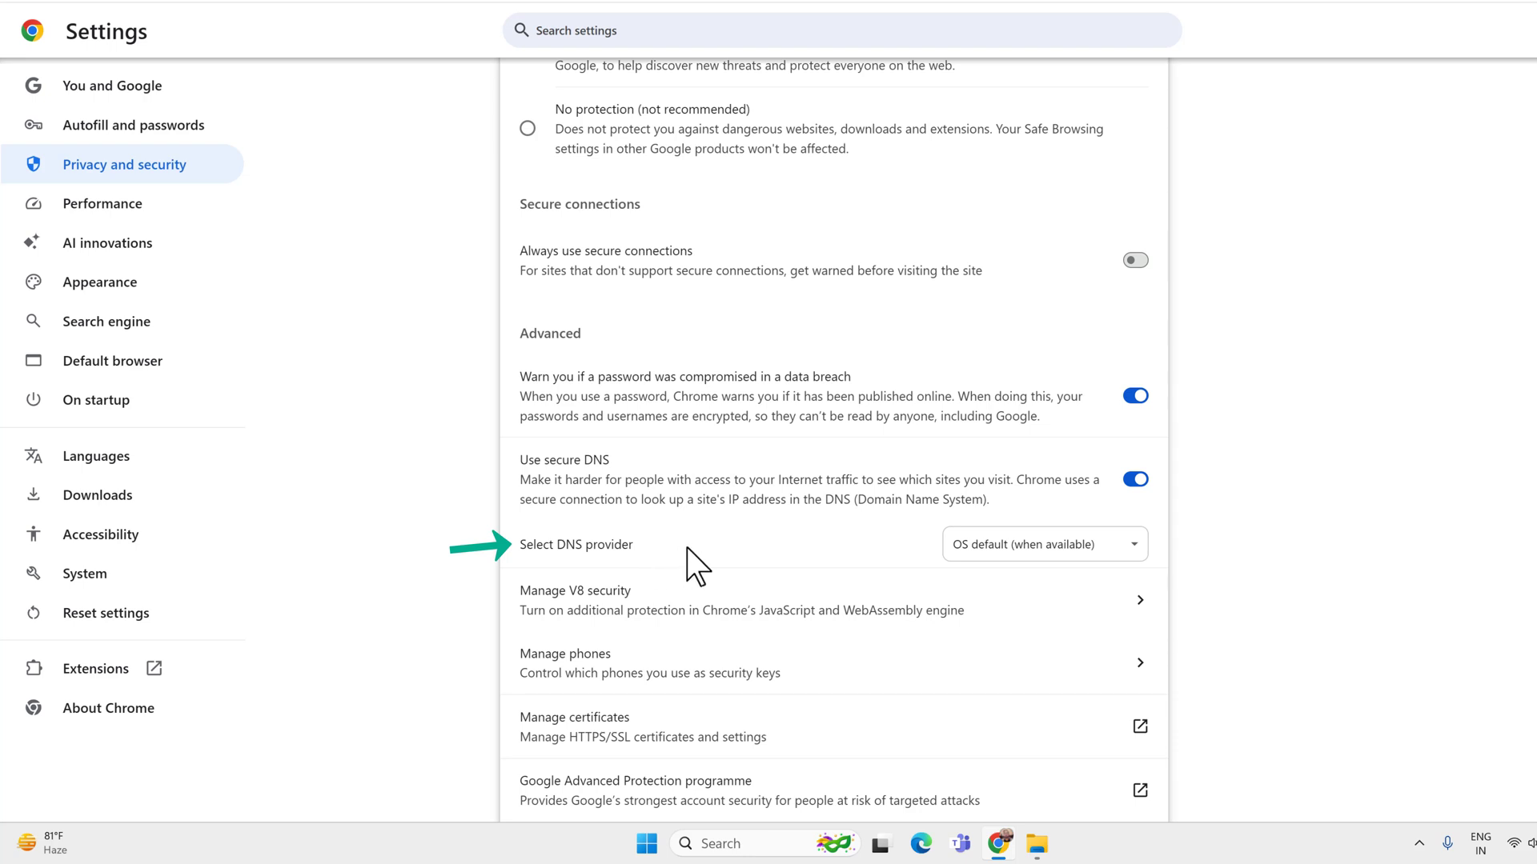
Choose Cloudflare (1.1.1.1) from the secure DNS provider list
click(1017, 553)
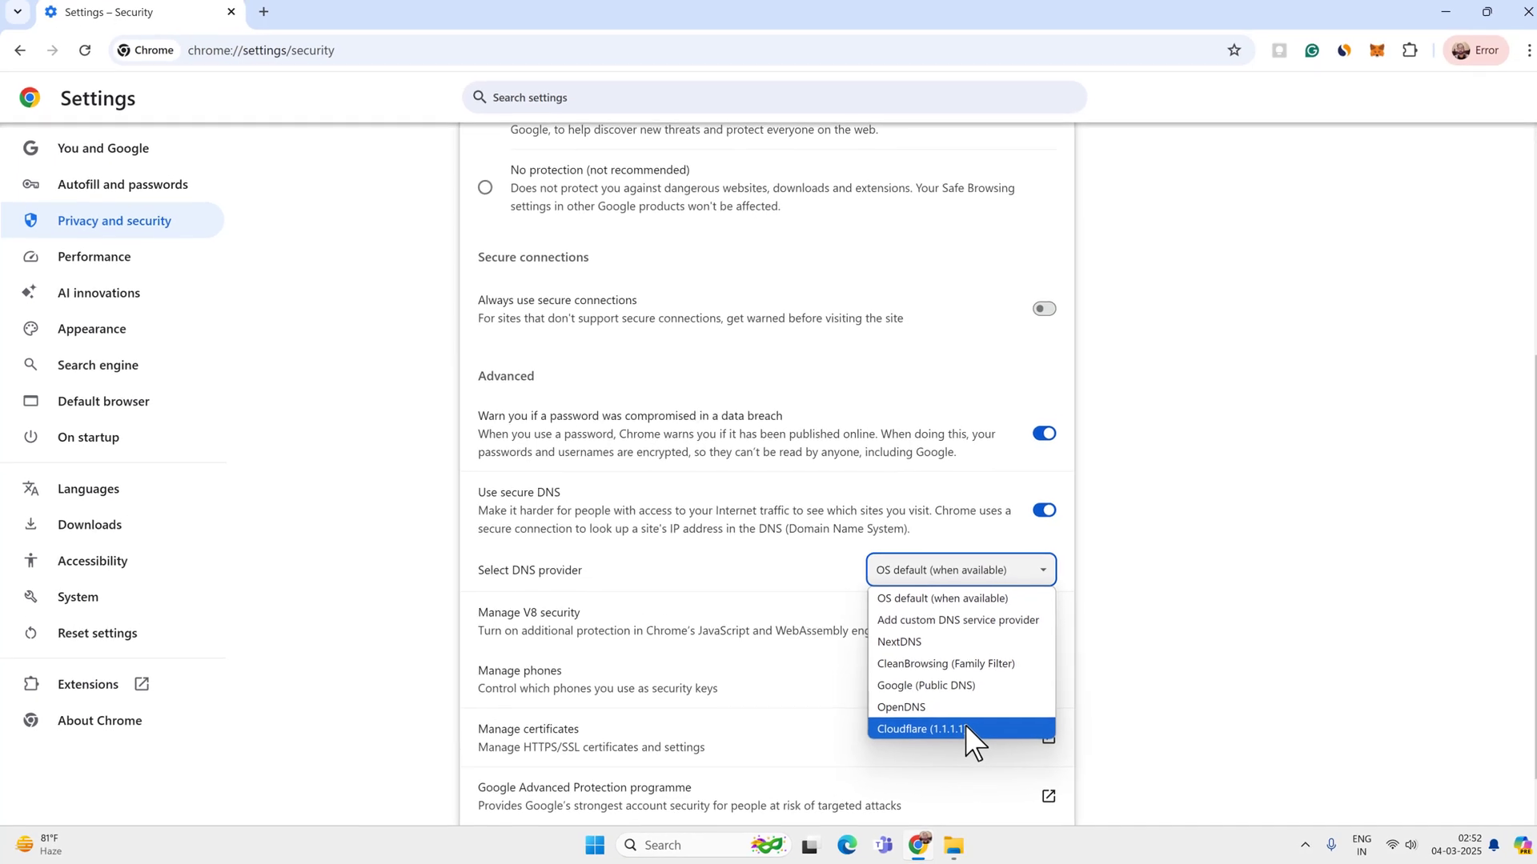
click(960, 730)
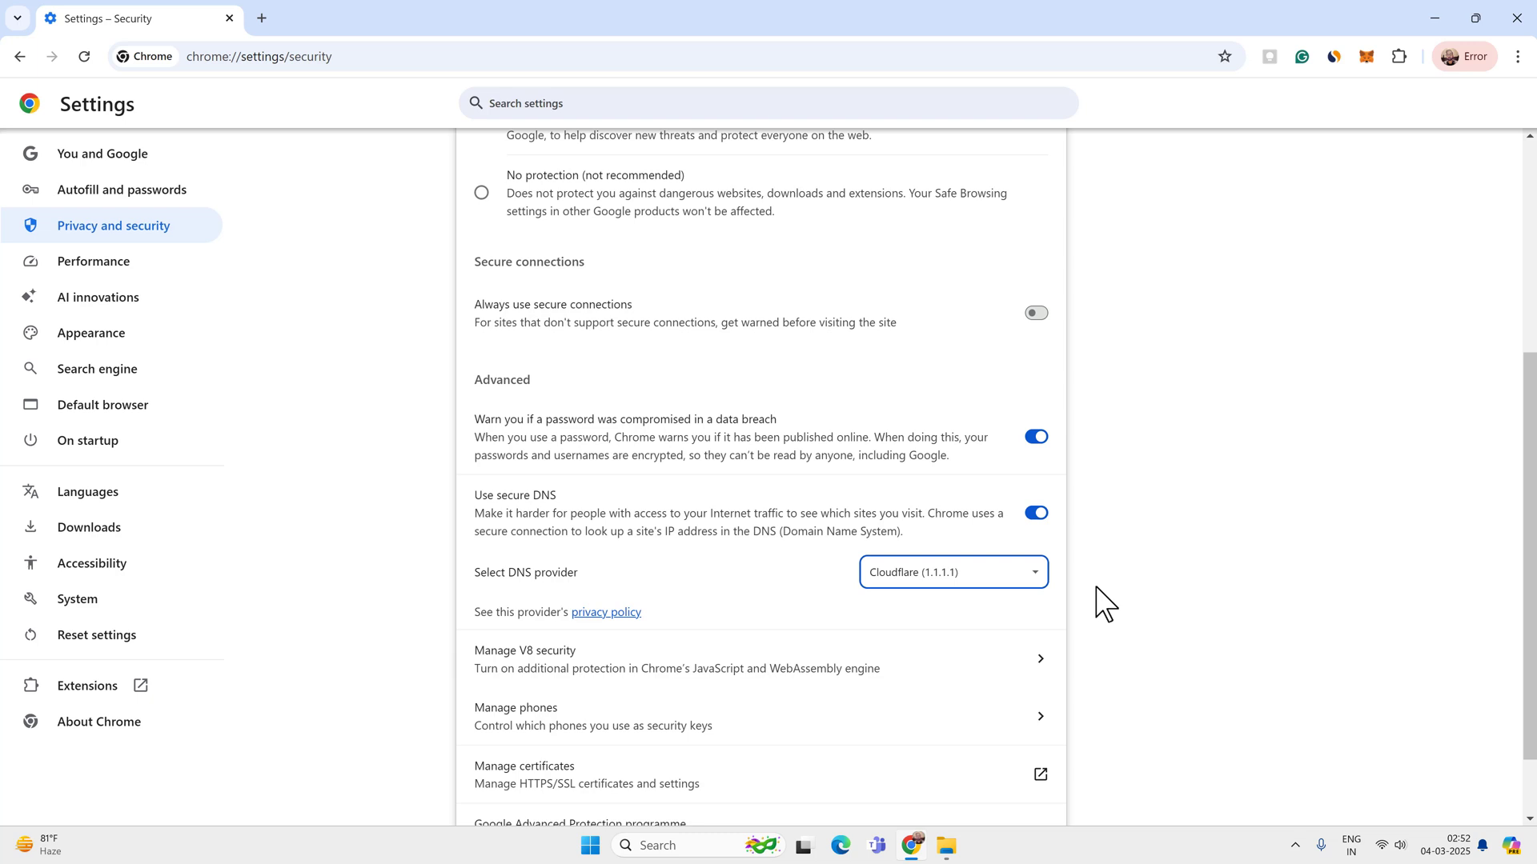
In System settings, turn off continuing background apps after Chrome closes
click(1125, 594)
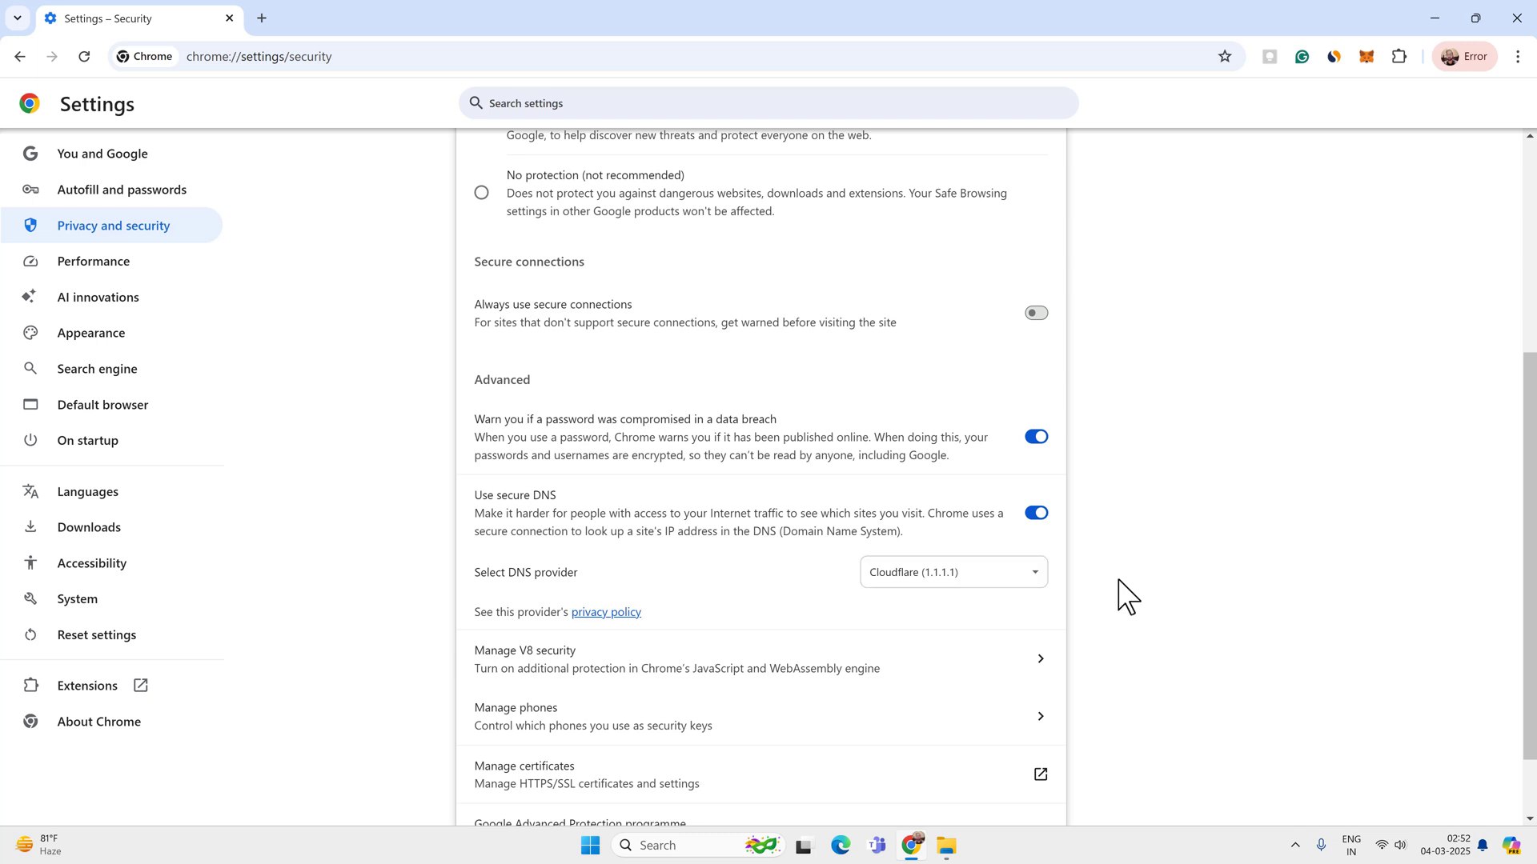
click(108, 616)
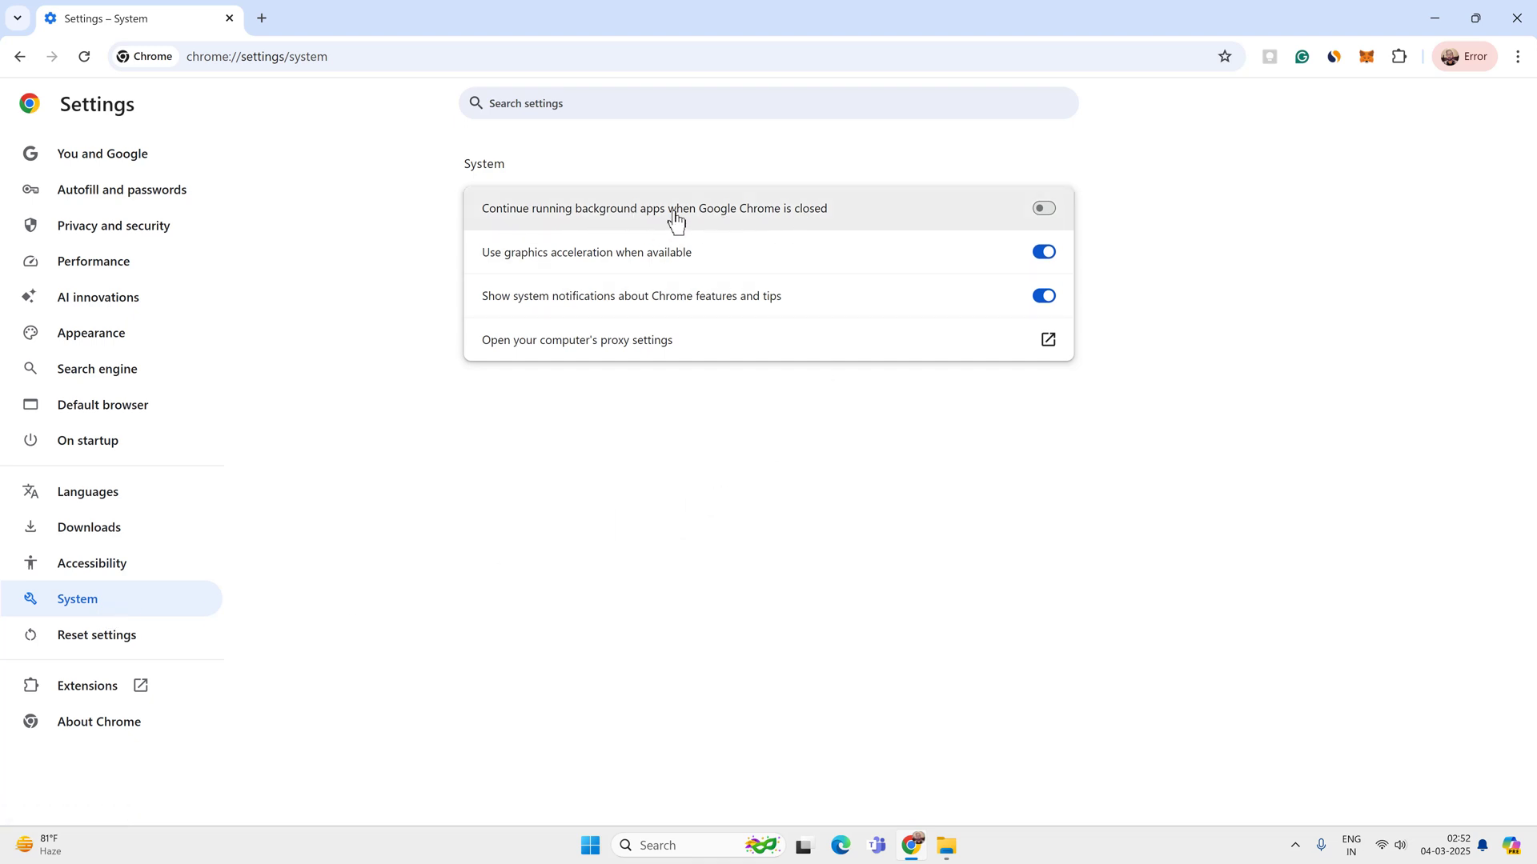
click(1044, 210)
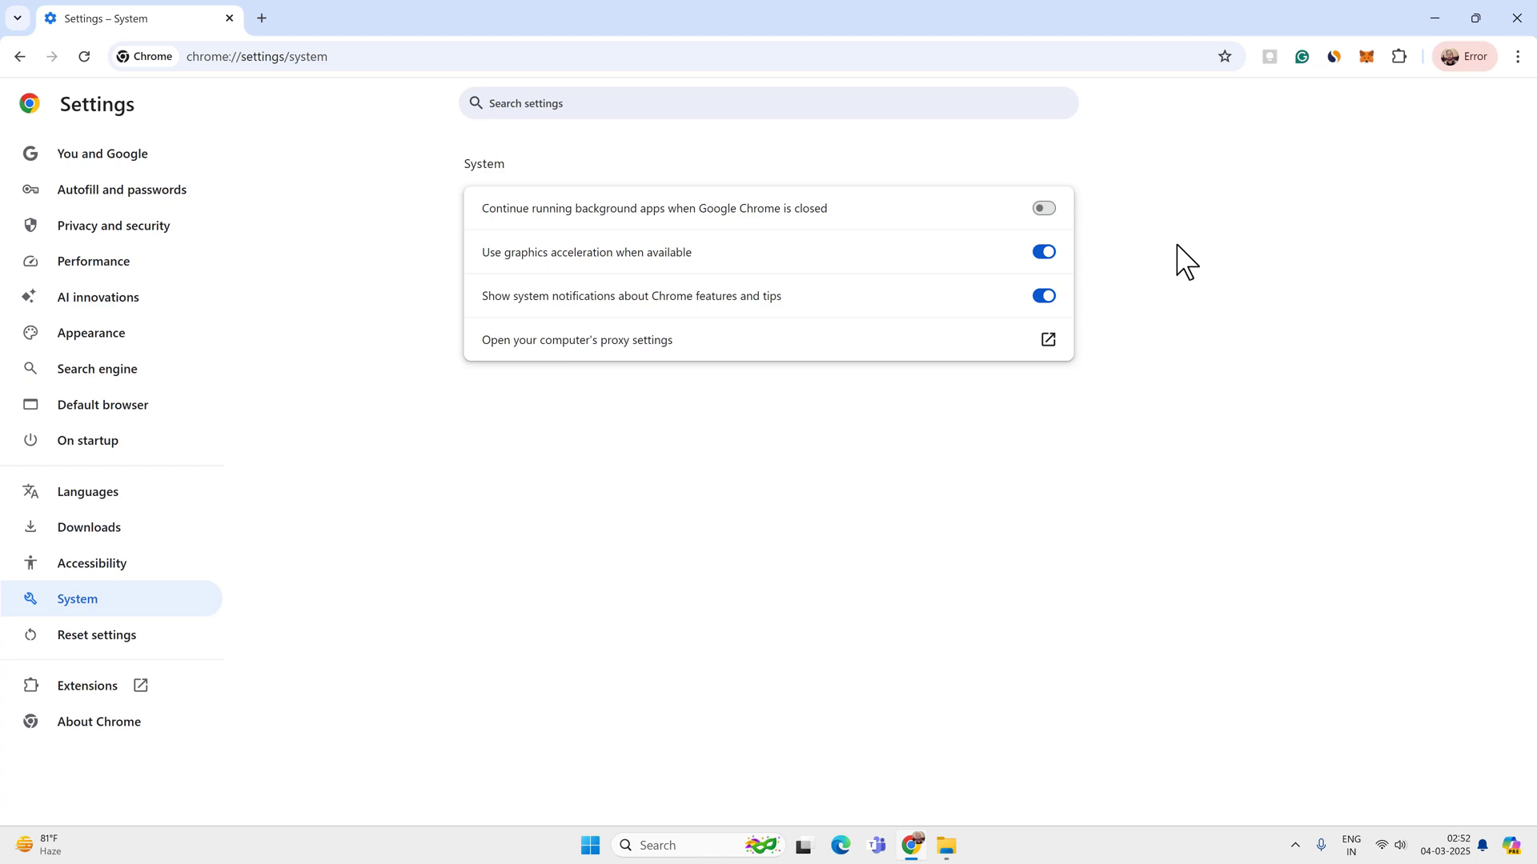
Switch off the AIPRM for ChatGPT extension and remove the eRail.in extension
click(83, 693)
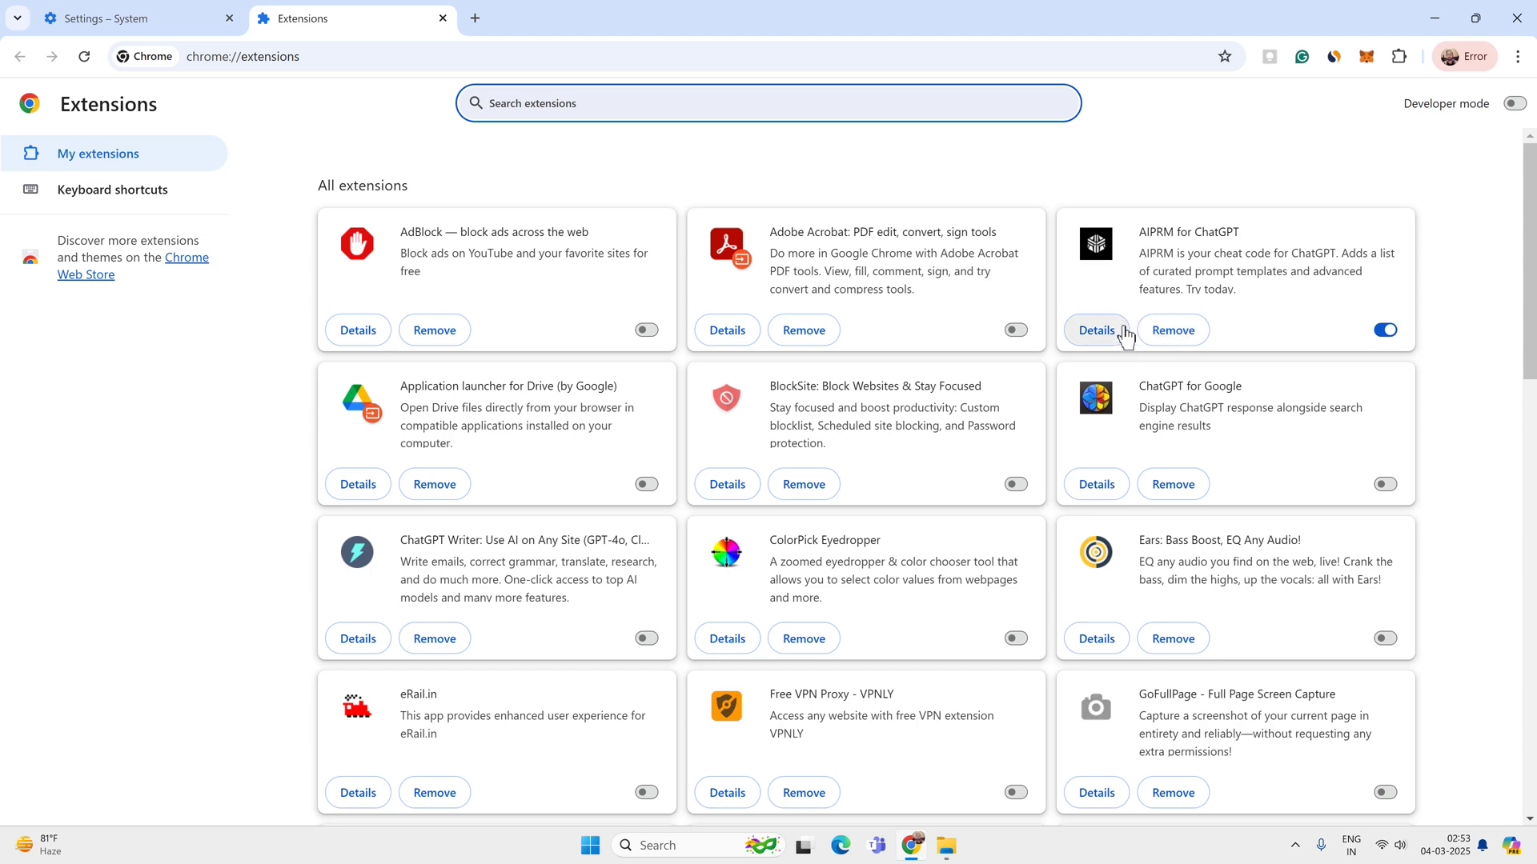
click(1386, 330)
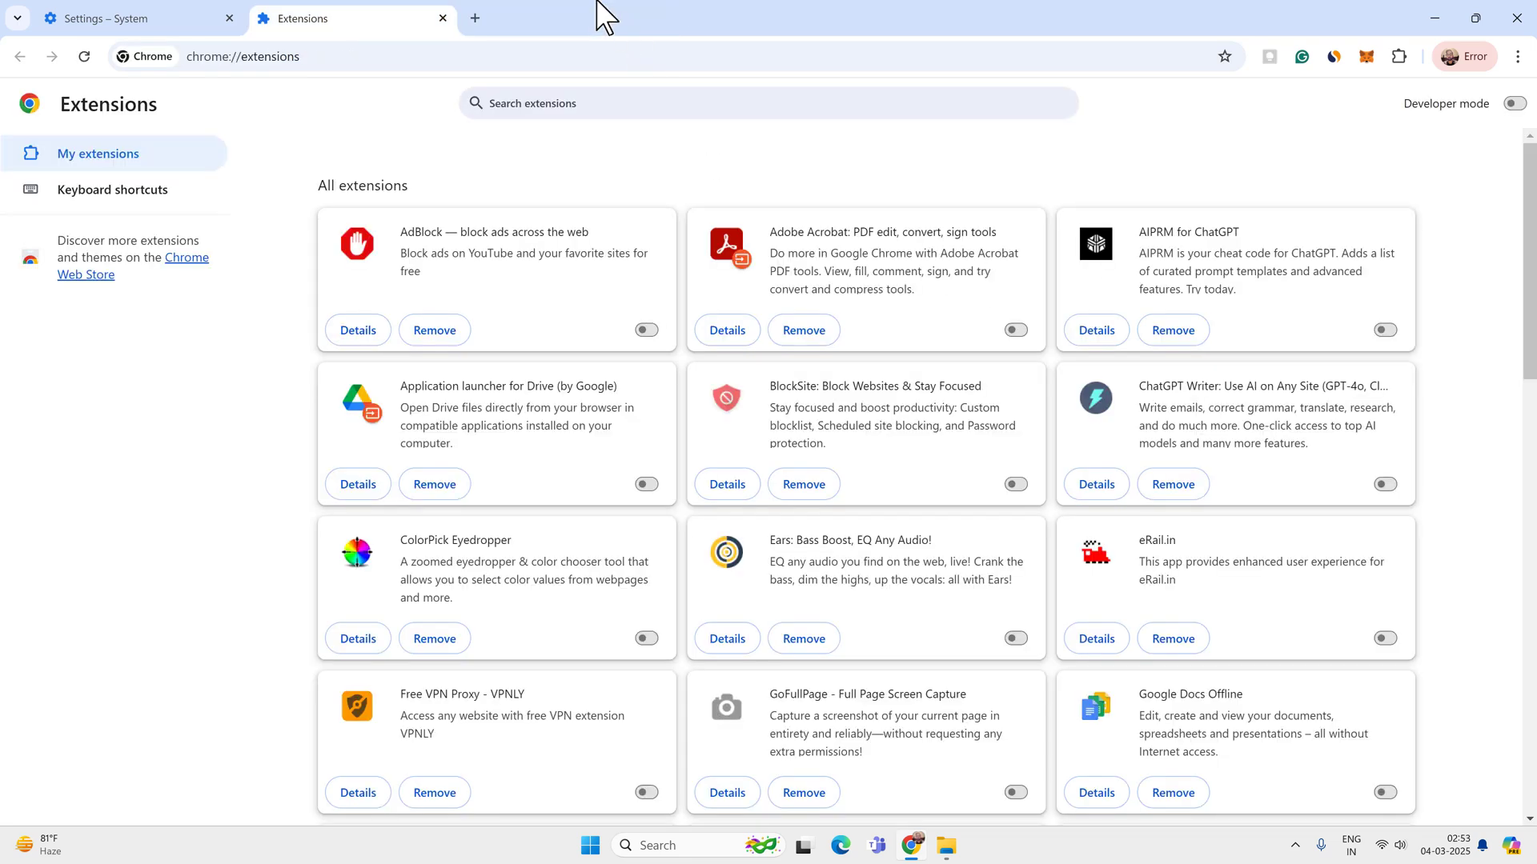
scroll(1129, 496, down, 2)
click(1186, 520)
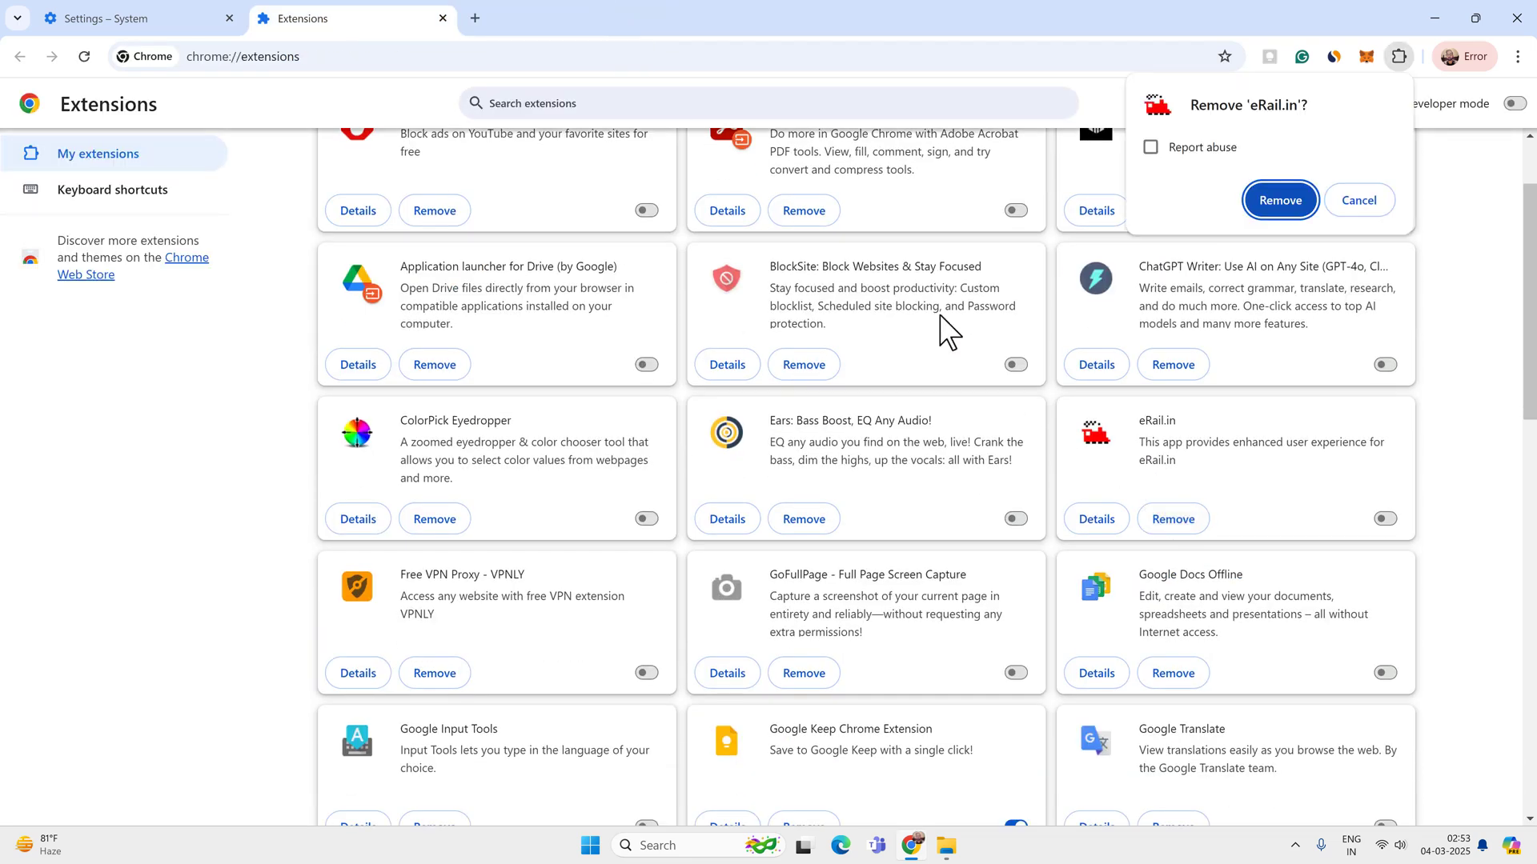
click(1281, 206)
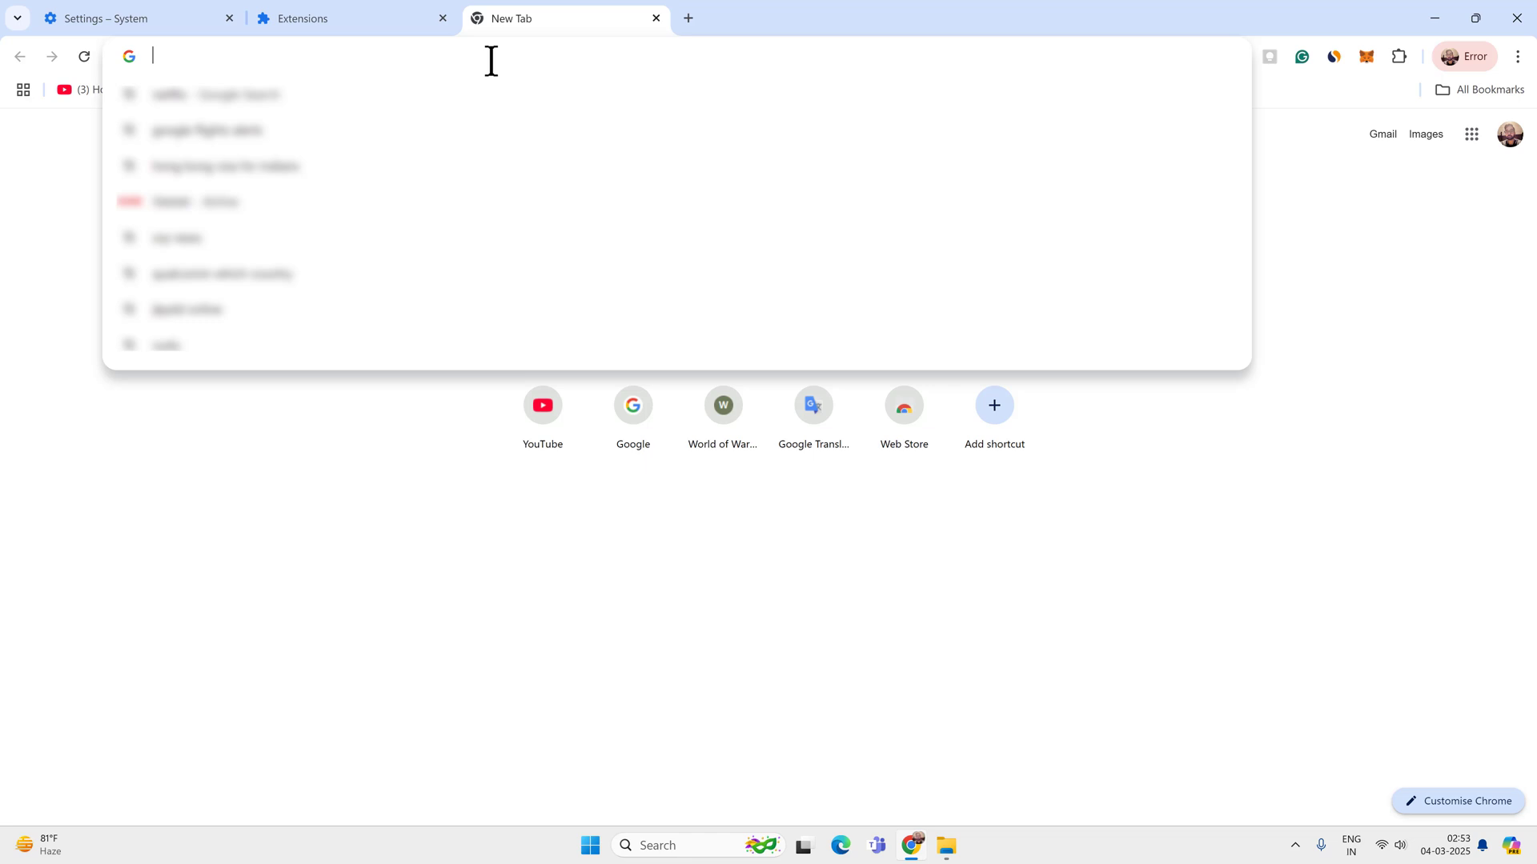
Open chrome://flags and search 'para' to find the Parallel downloading flag
text(chrome)
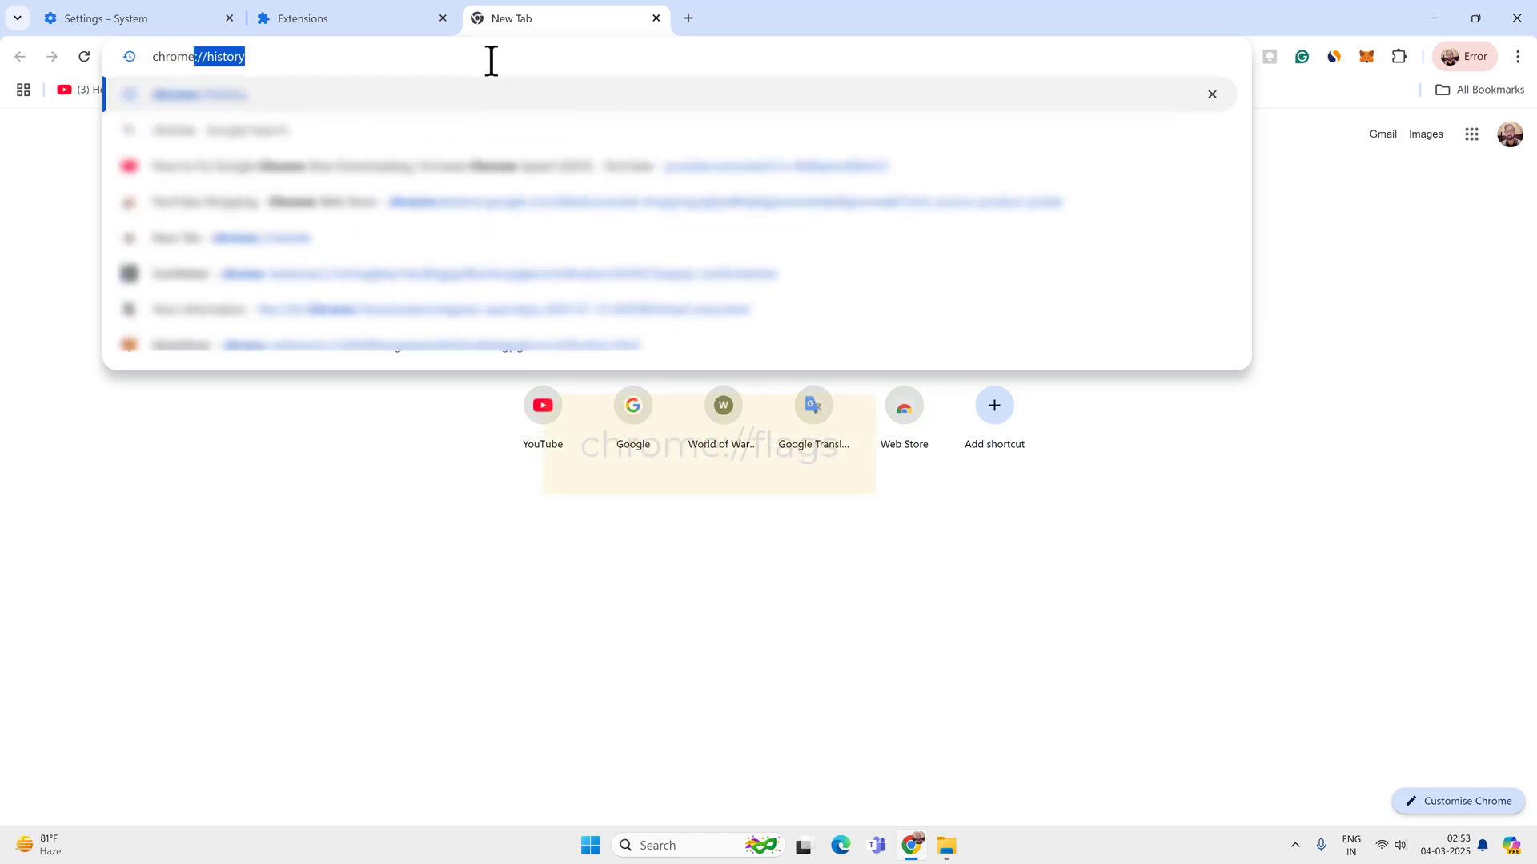
text(:/)
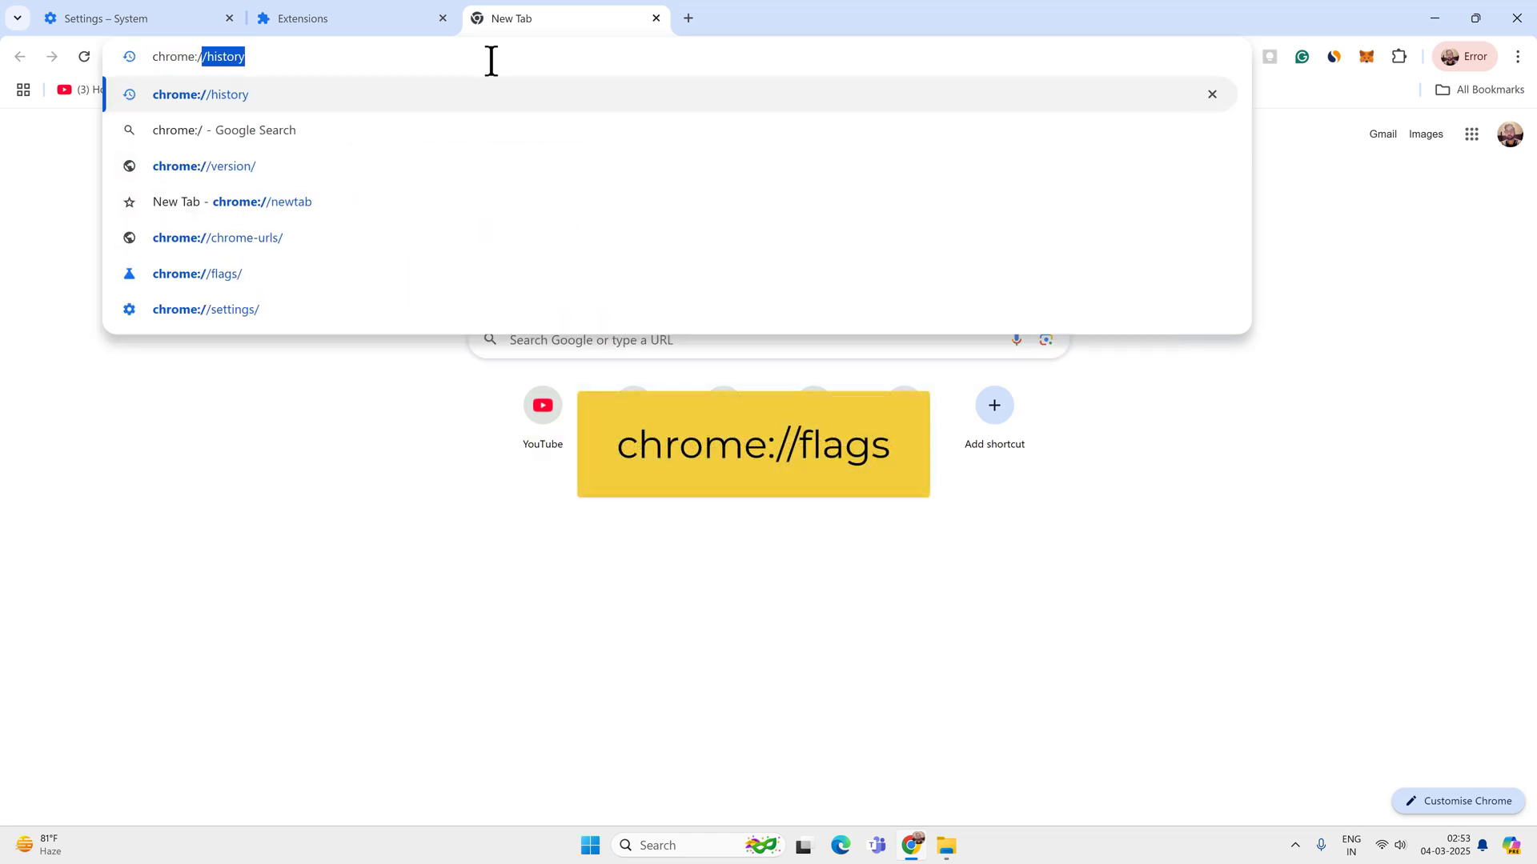
text(/fl)
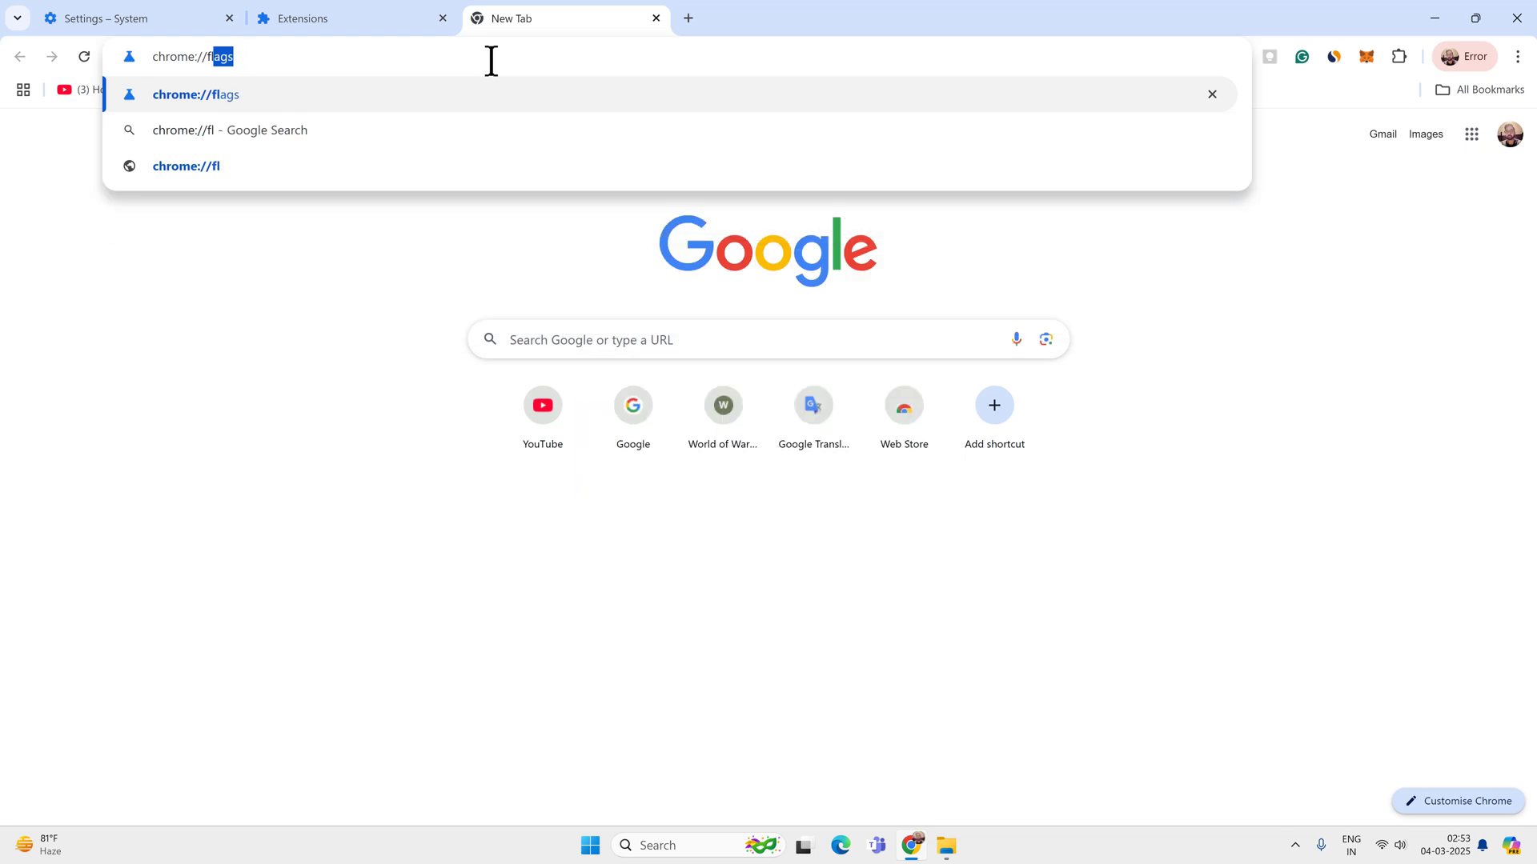
key(Return)
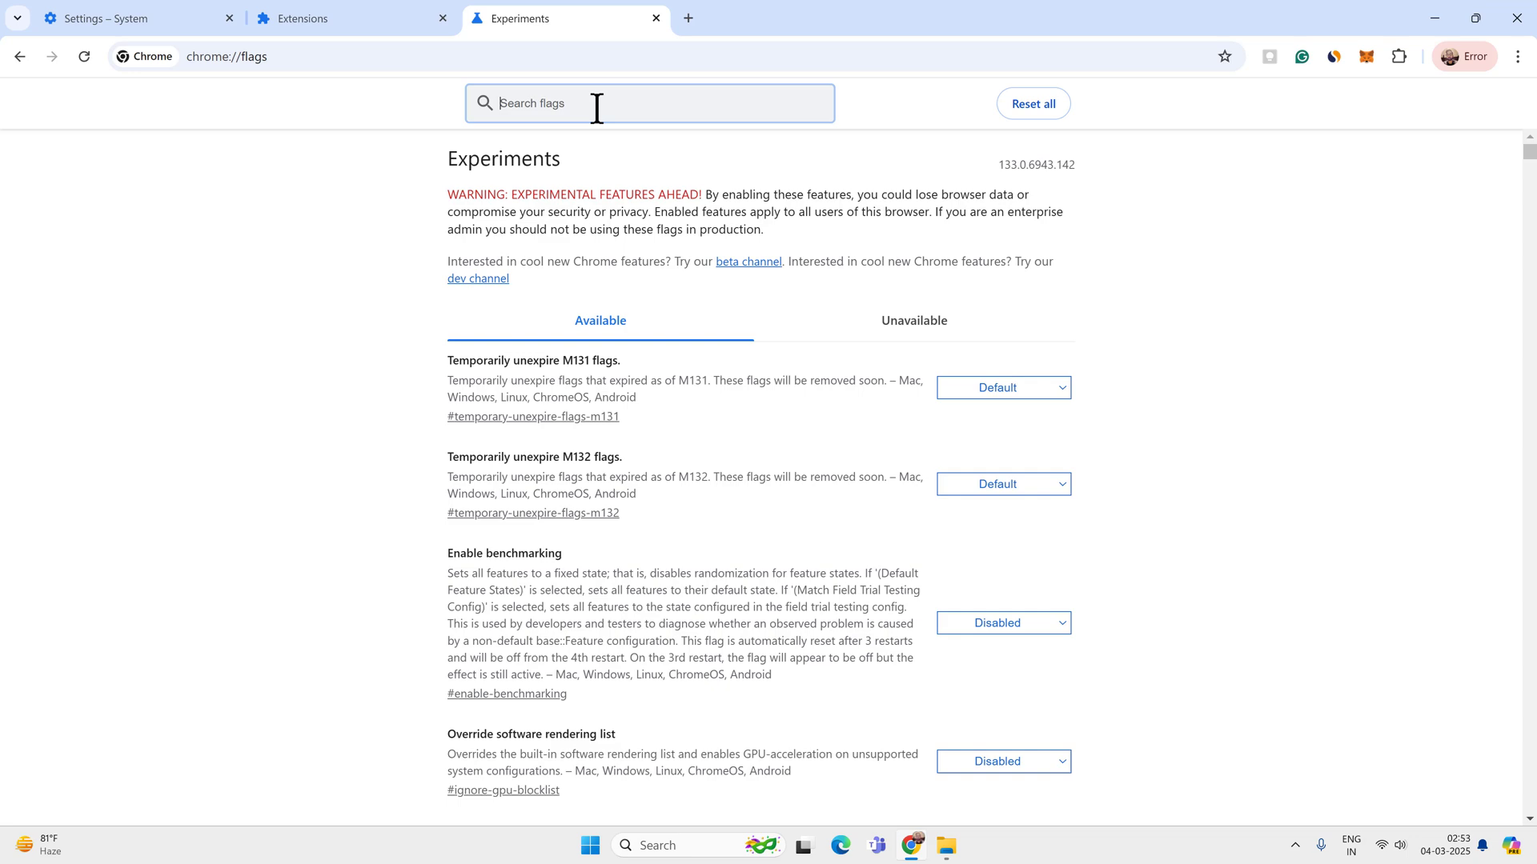
text(parra)
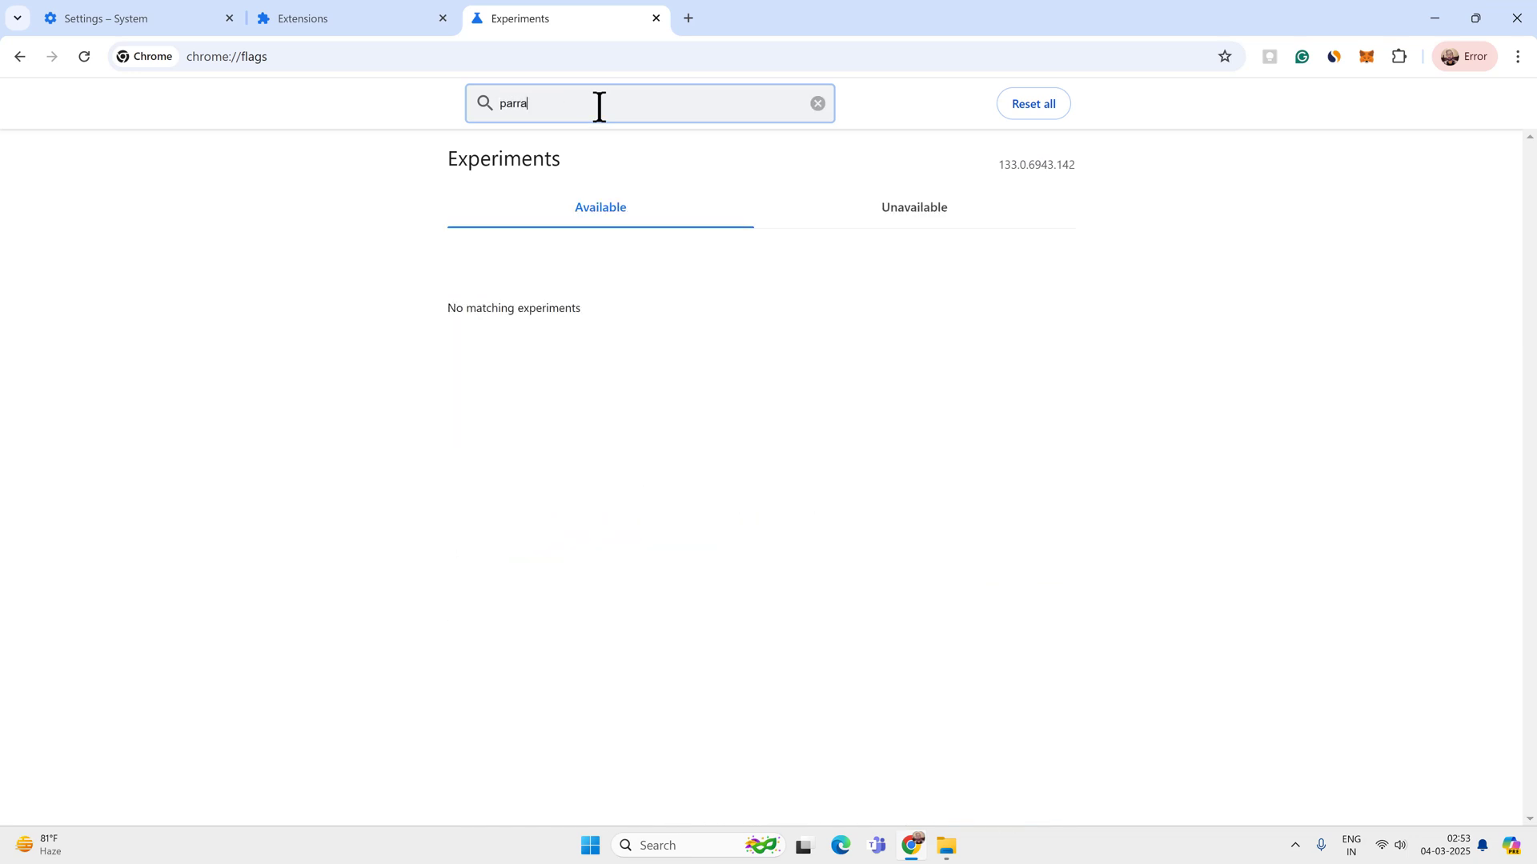
key(BackSpace)
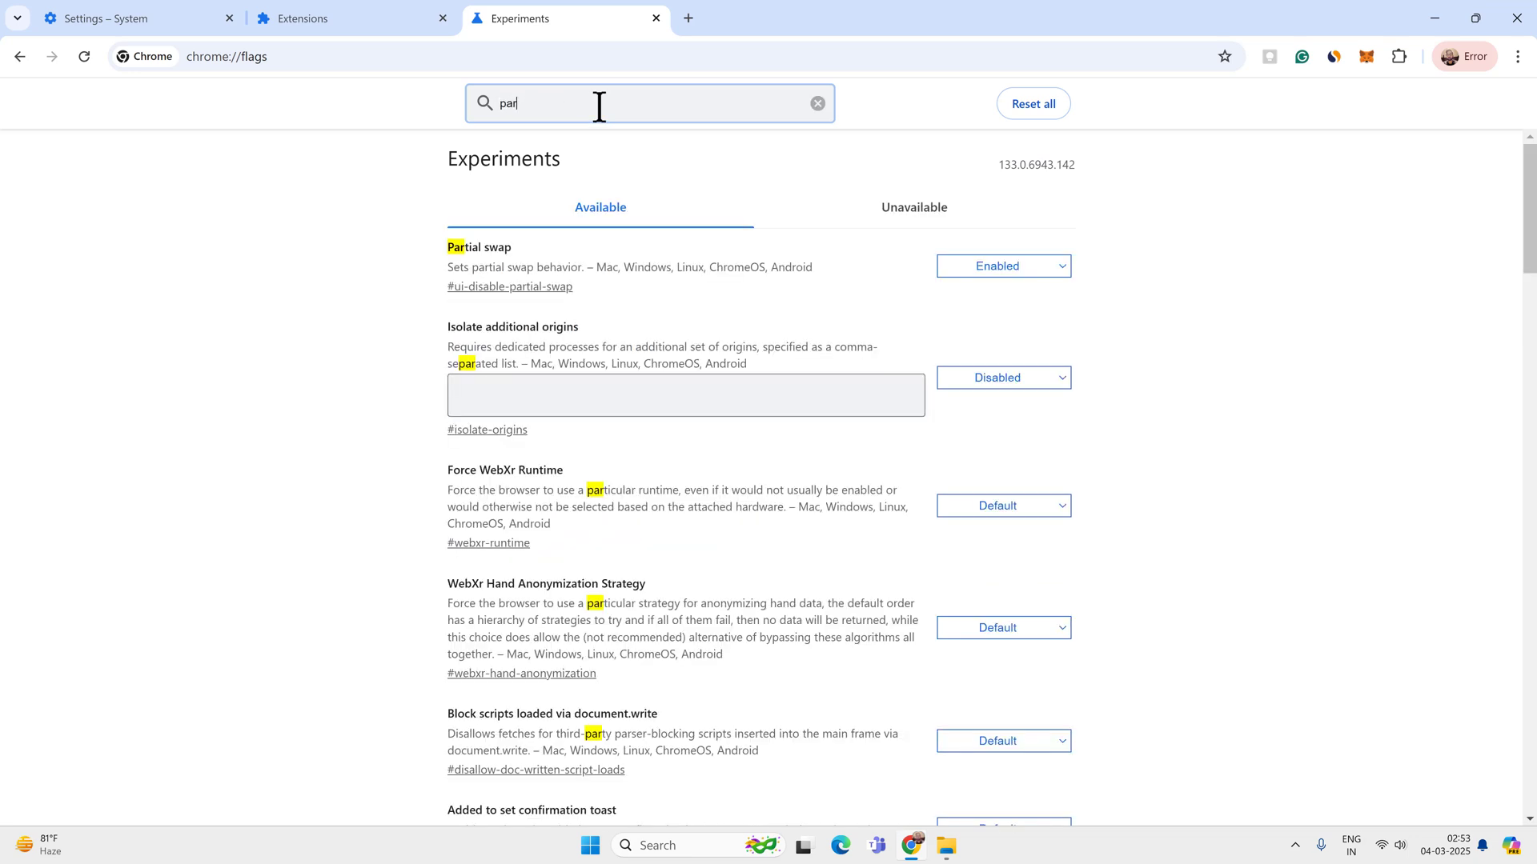
text(a)
click(494, 392)
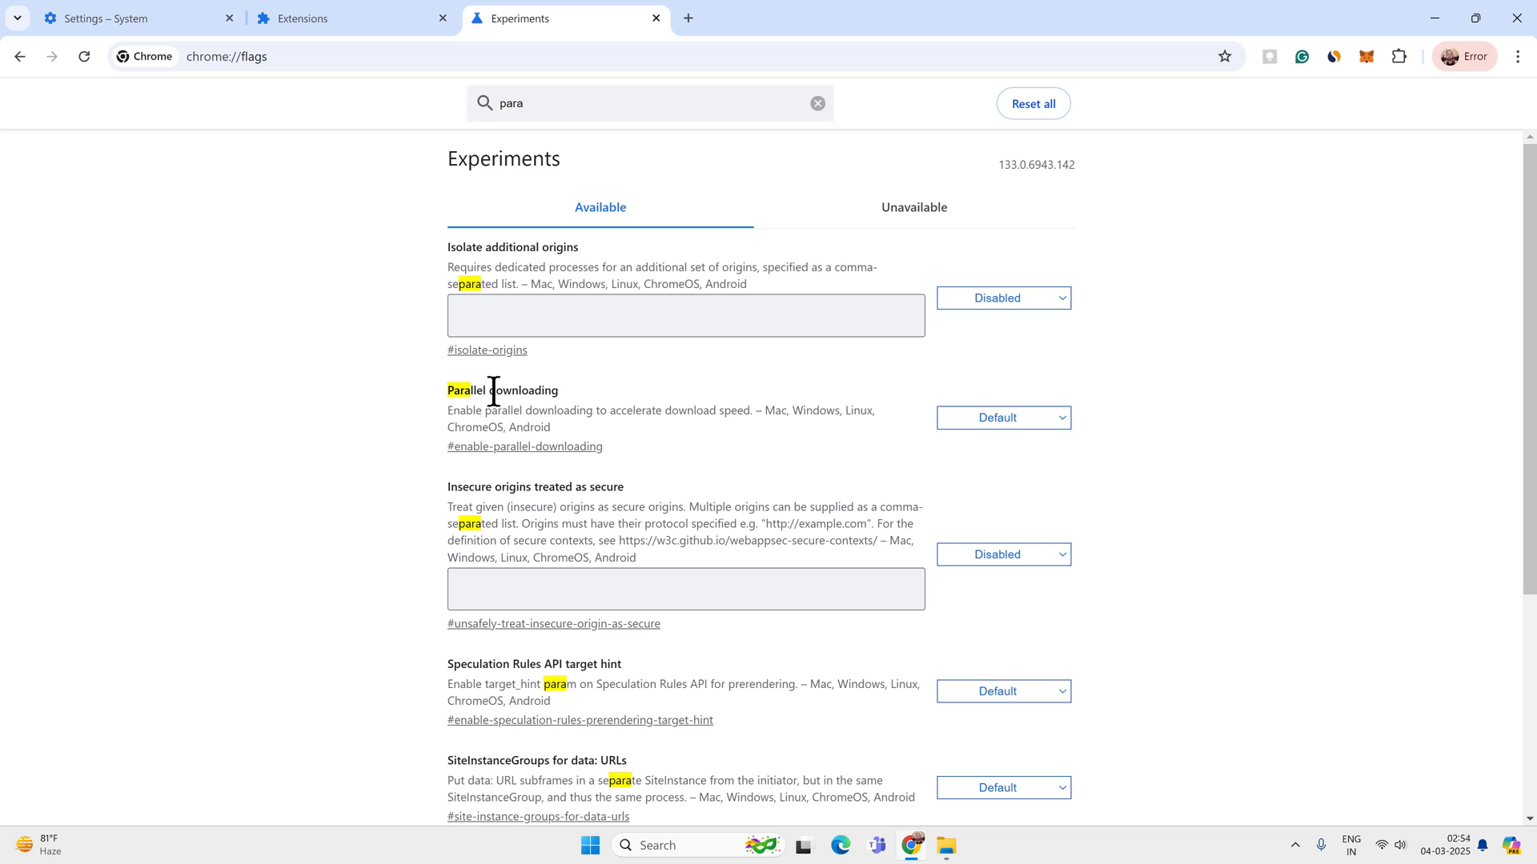
click(565, 447)
Set Parallel downloading to Enabled, relaunch Chrome, and return to the System settings tab
click(1032, 178)
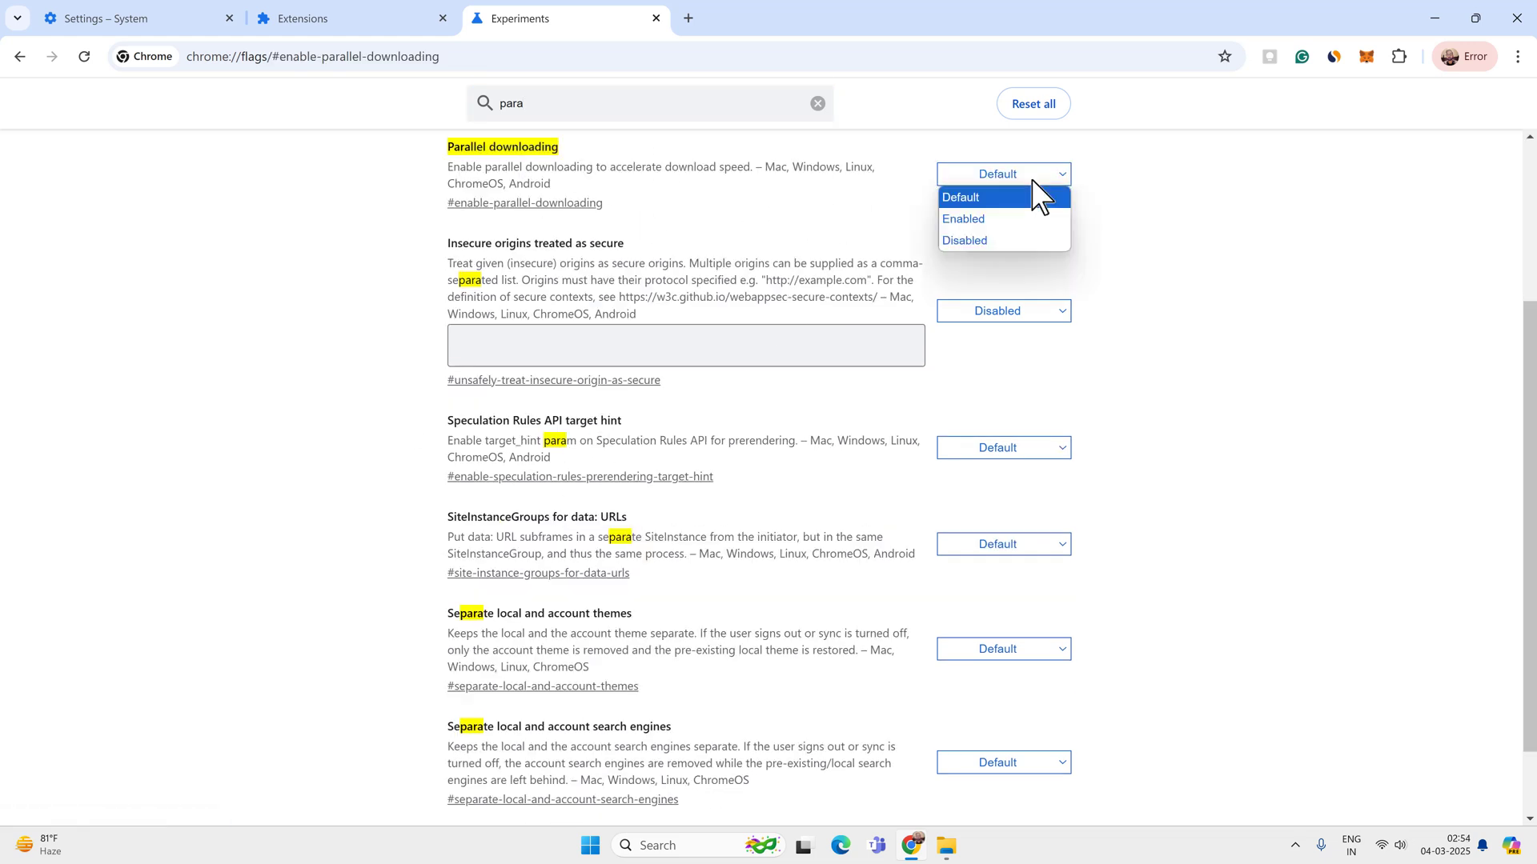
click(970, 221)
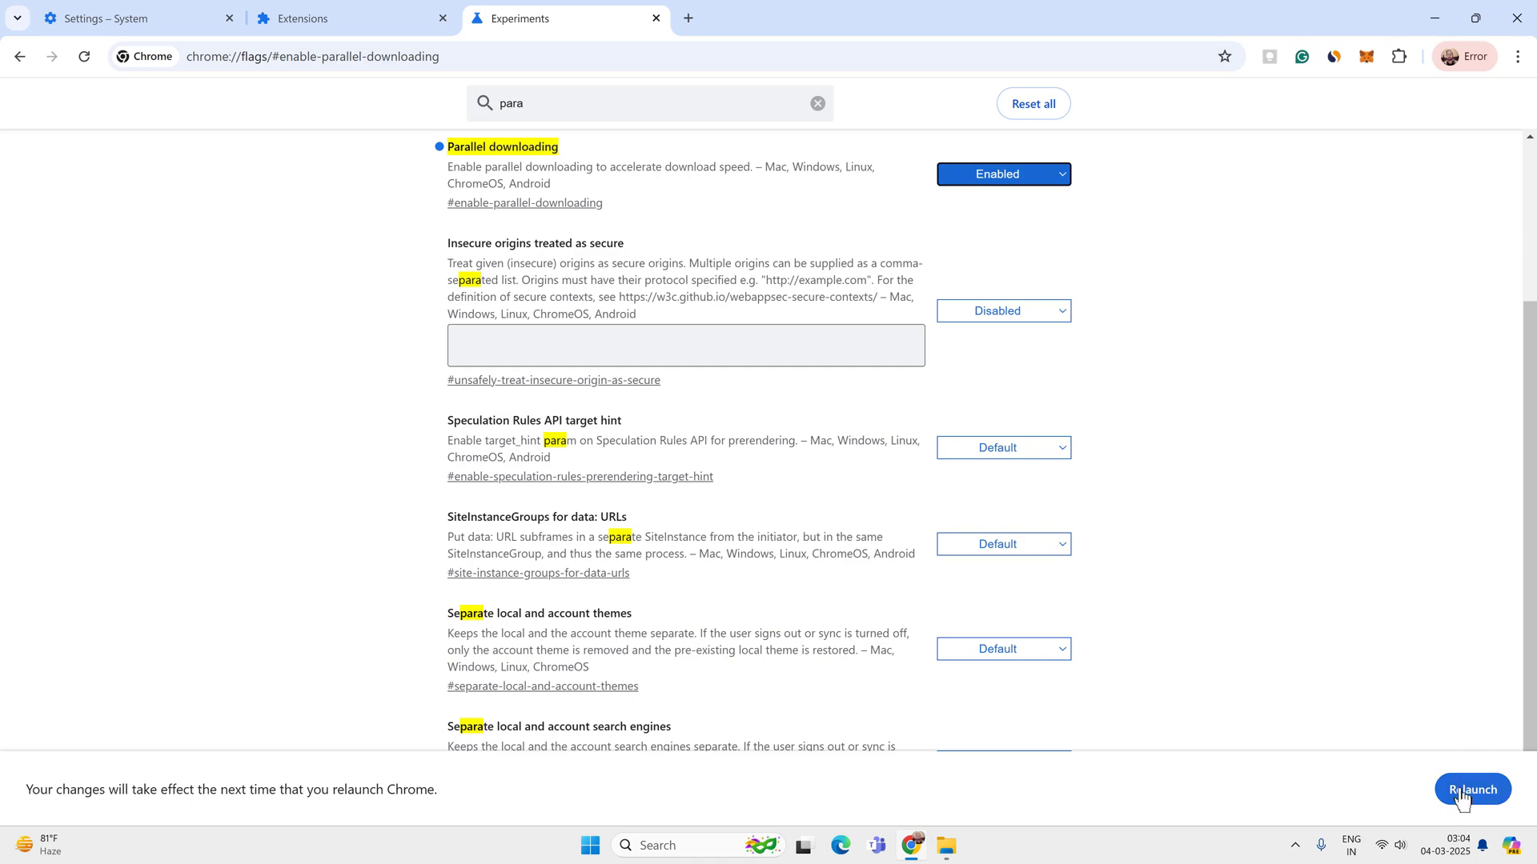
click(1462, 791)
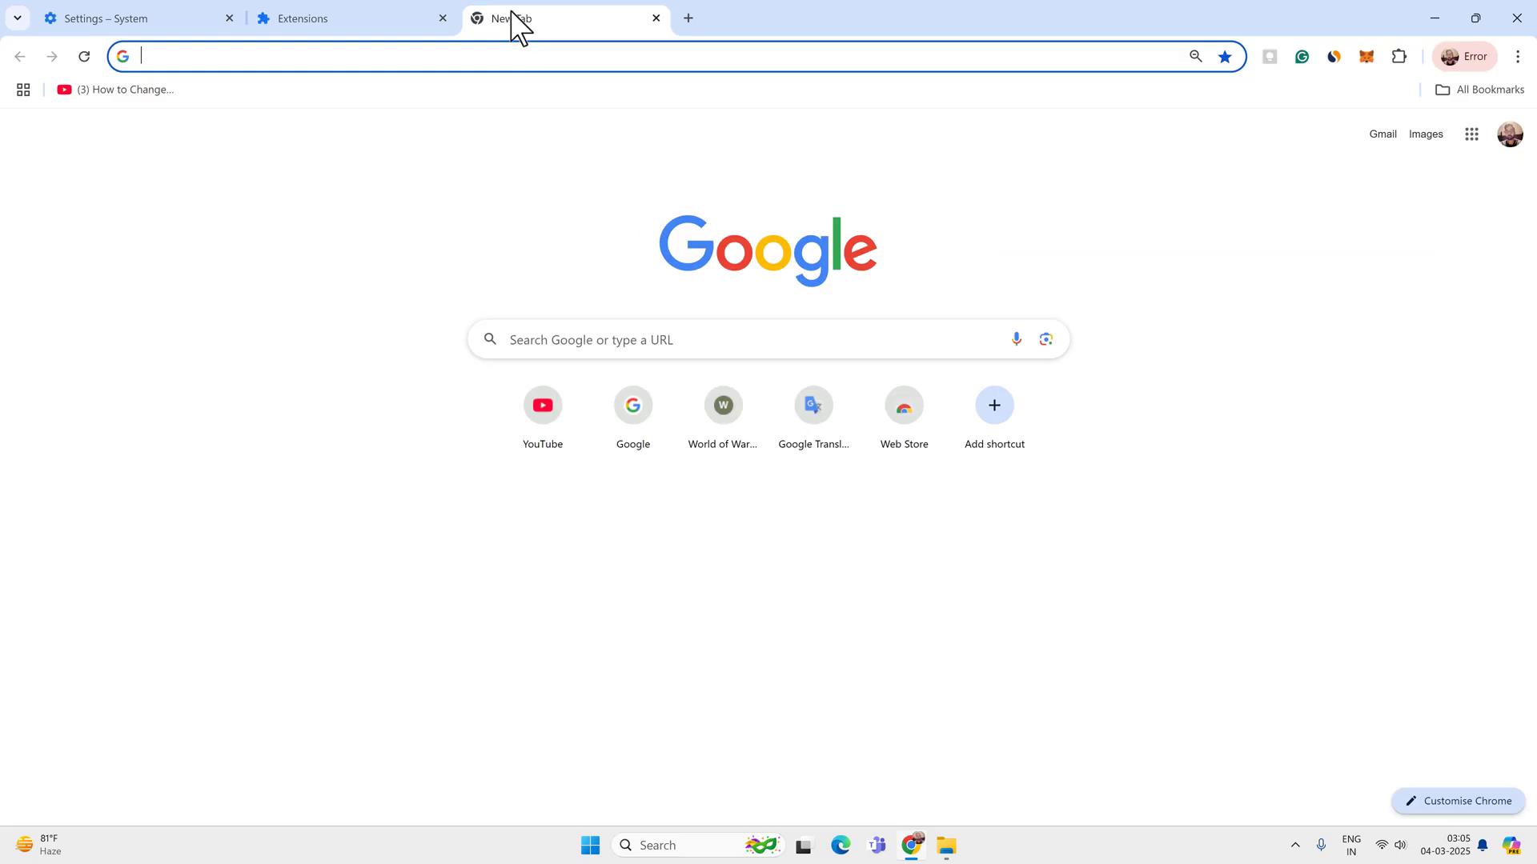
click(108, 12)
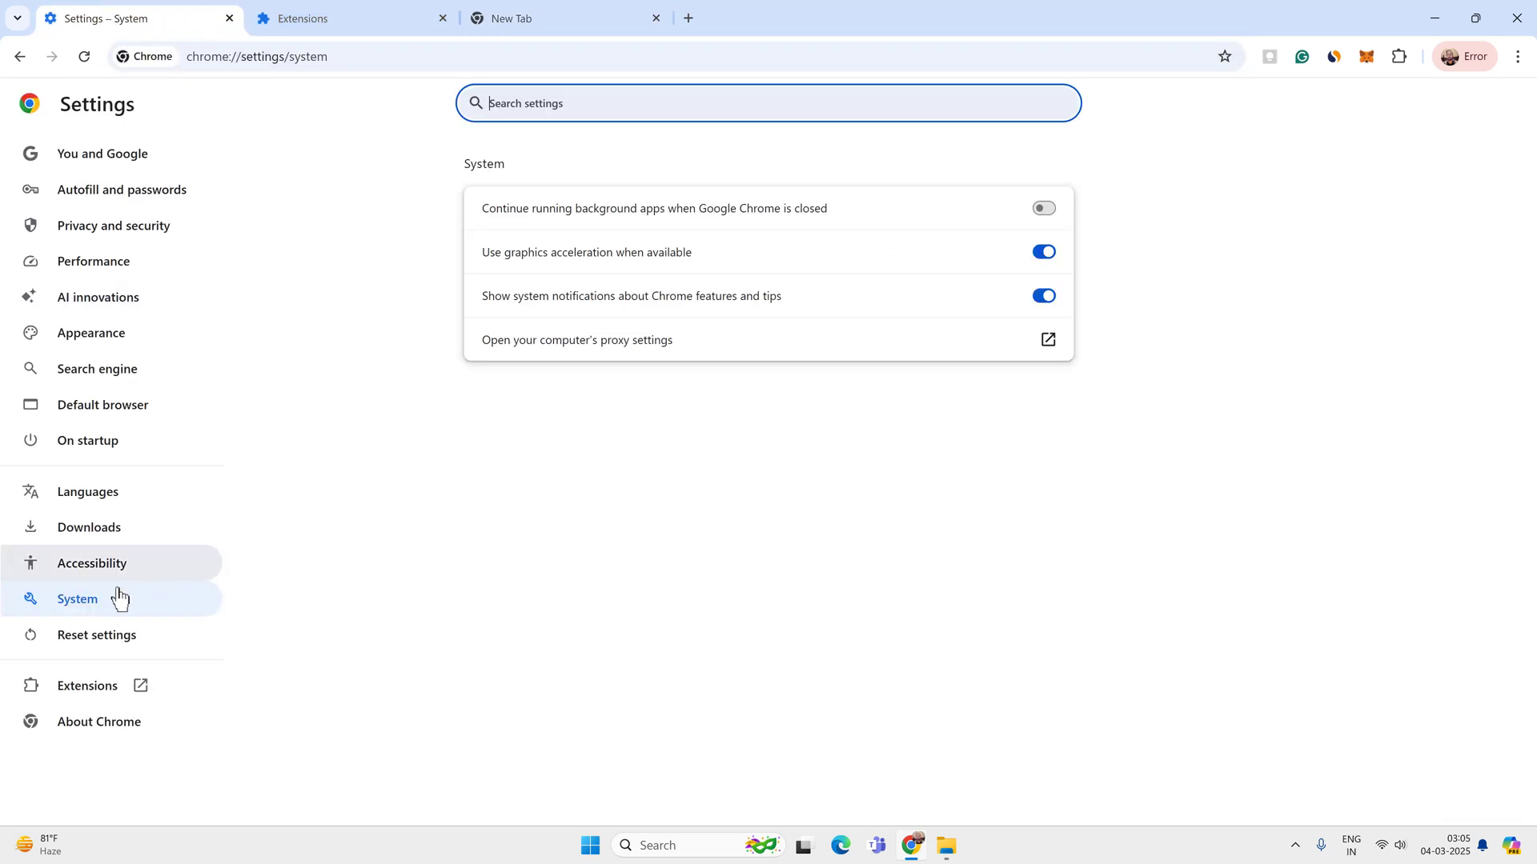
Open the computer's proxy settings from Chrome's System page to check automatic detection and no manual proxy
click(88, 610)
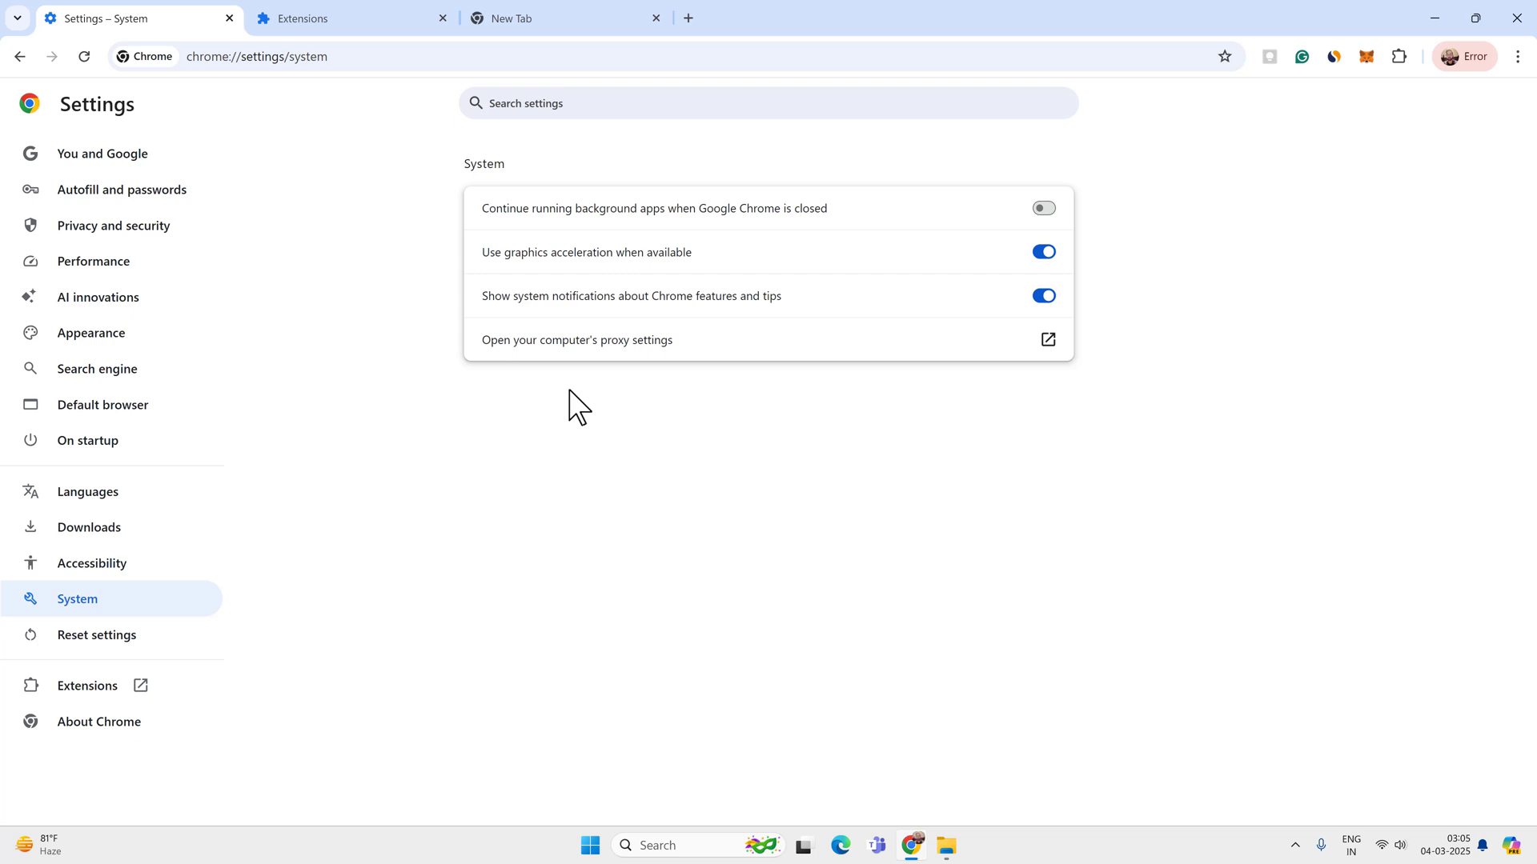
click(665, 349)
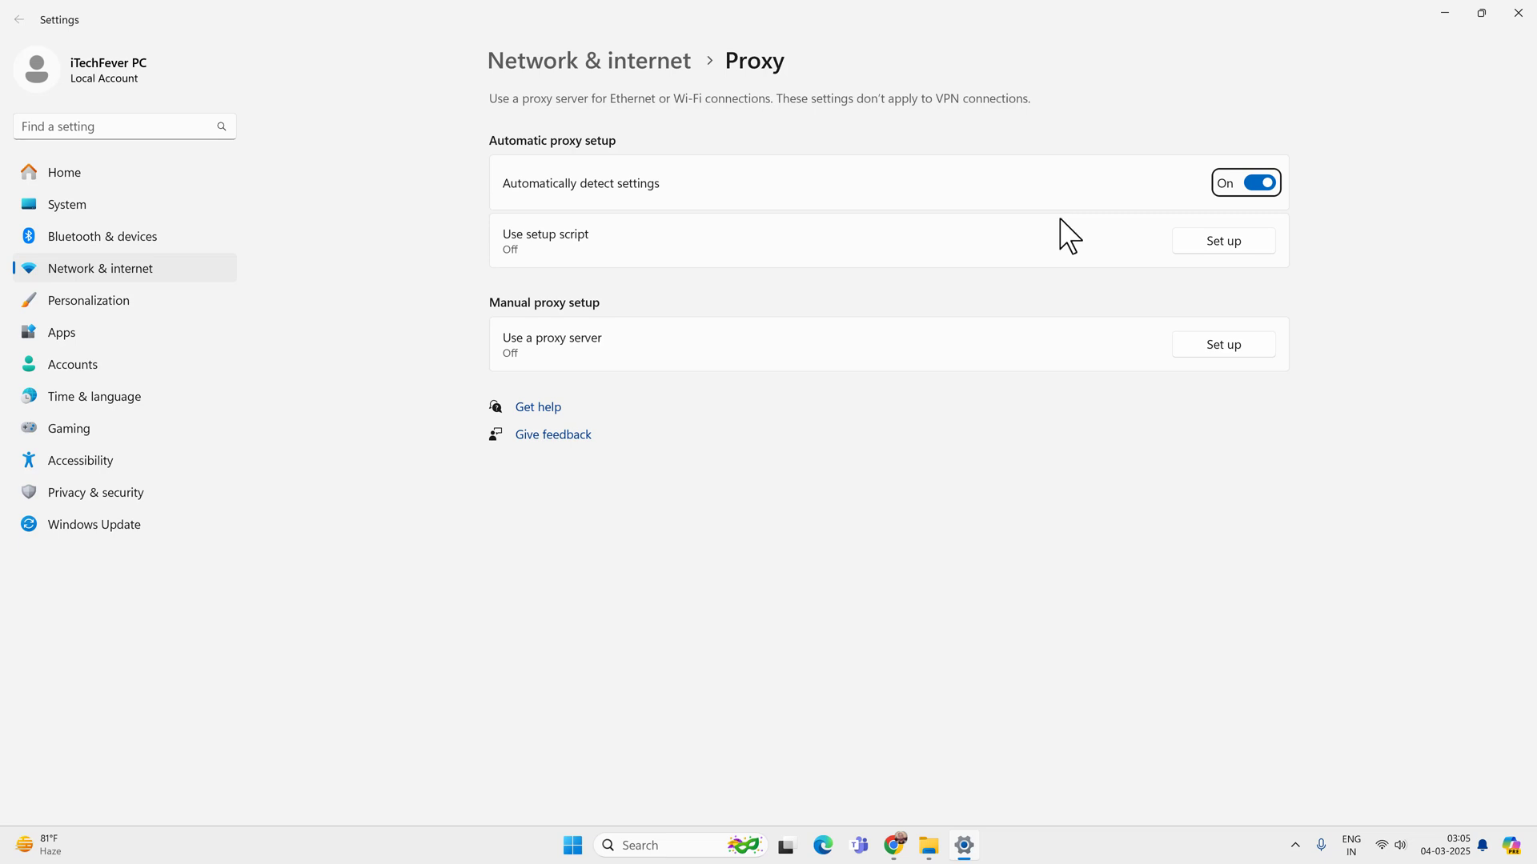
Close Windows proxy settings, then open PrivadoVPN and close it without connecting
click(1519, 13)
click(656, 844)
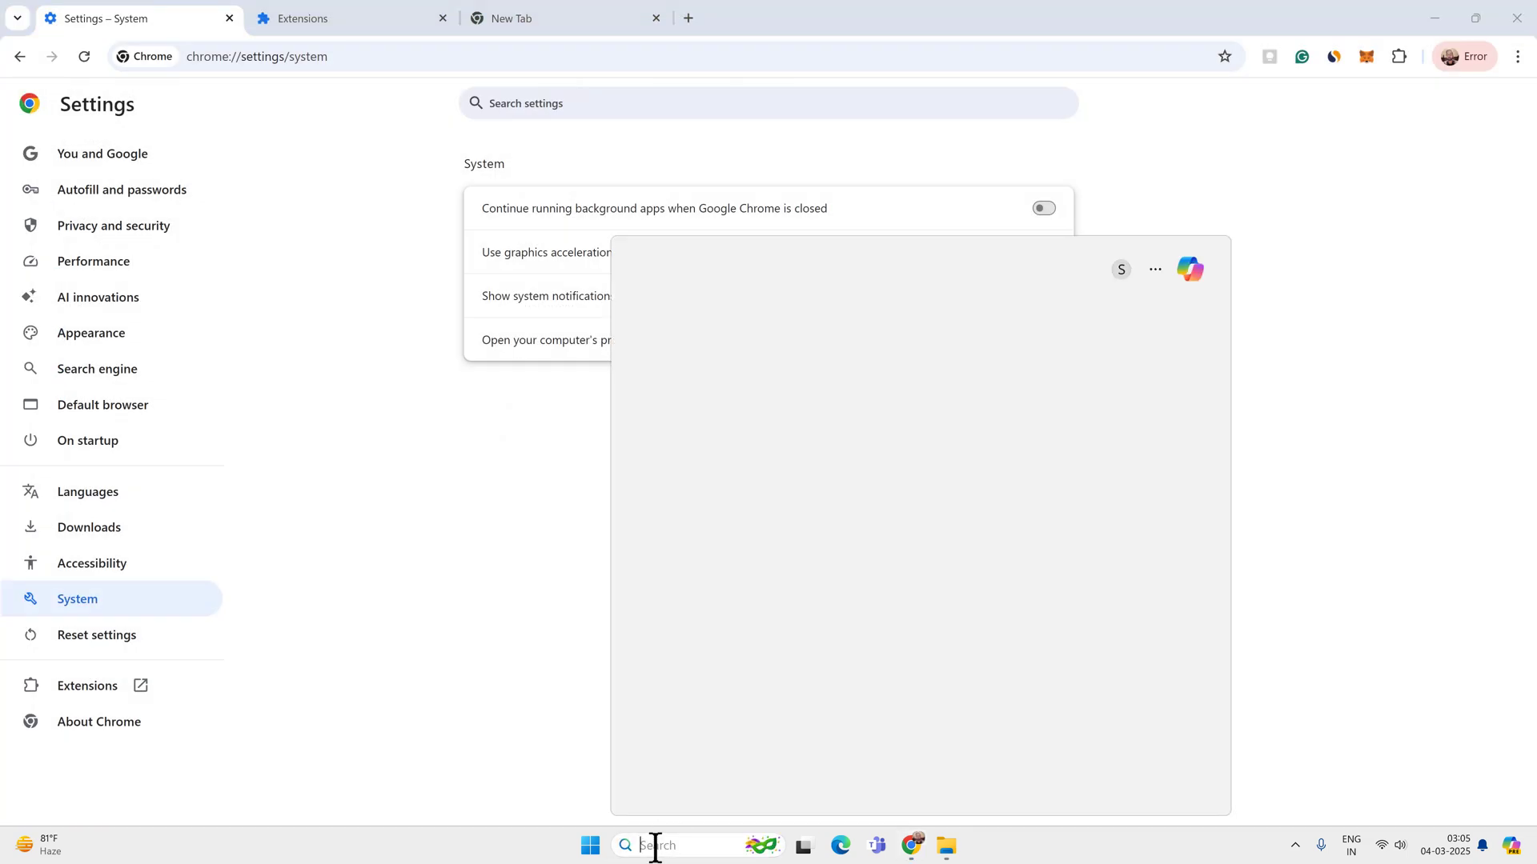
text(p)
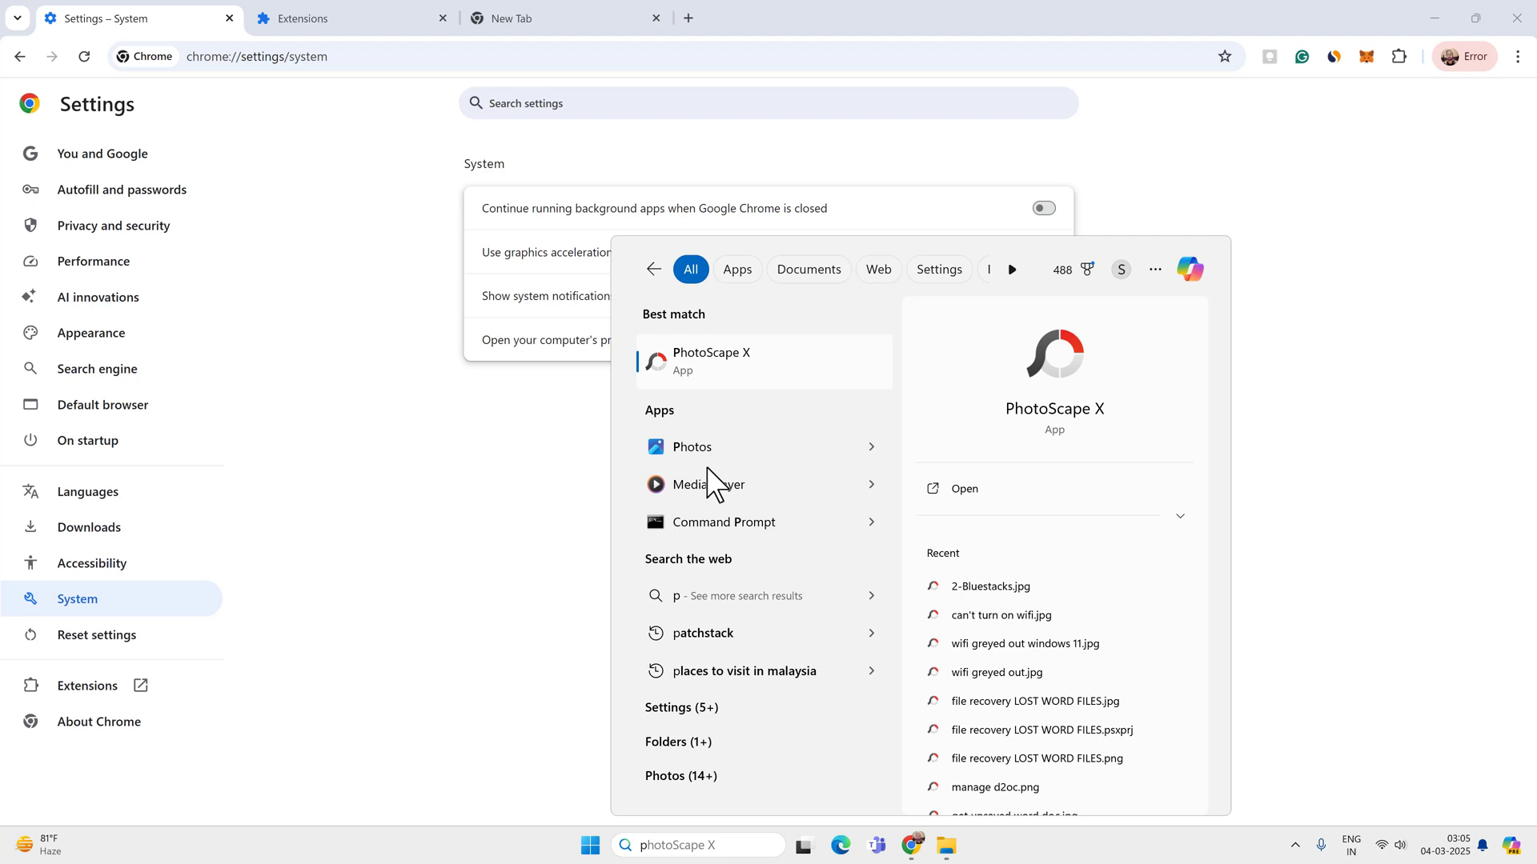
text(r)
click(720, 362)
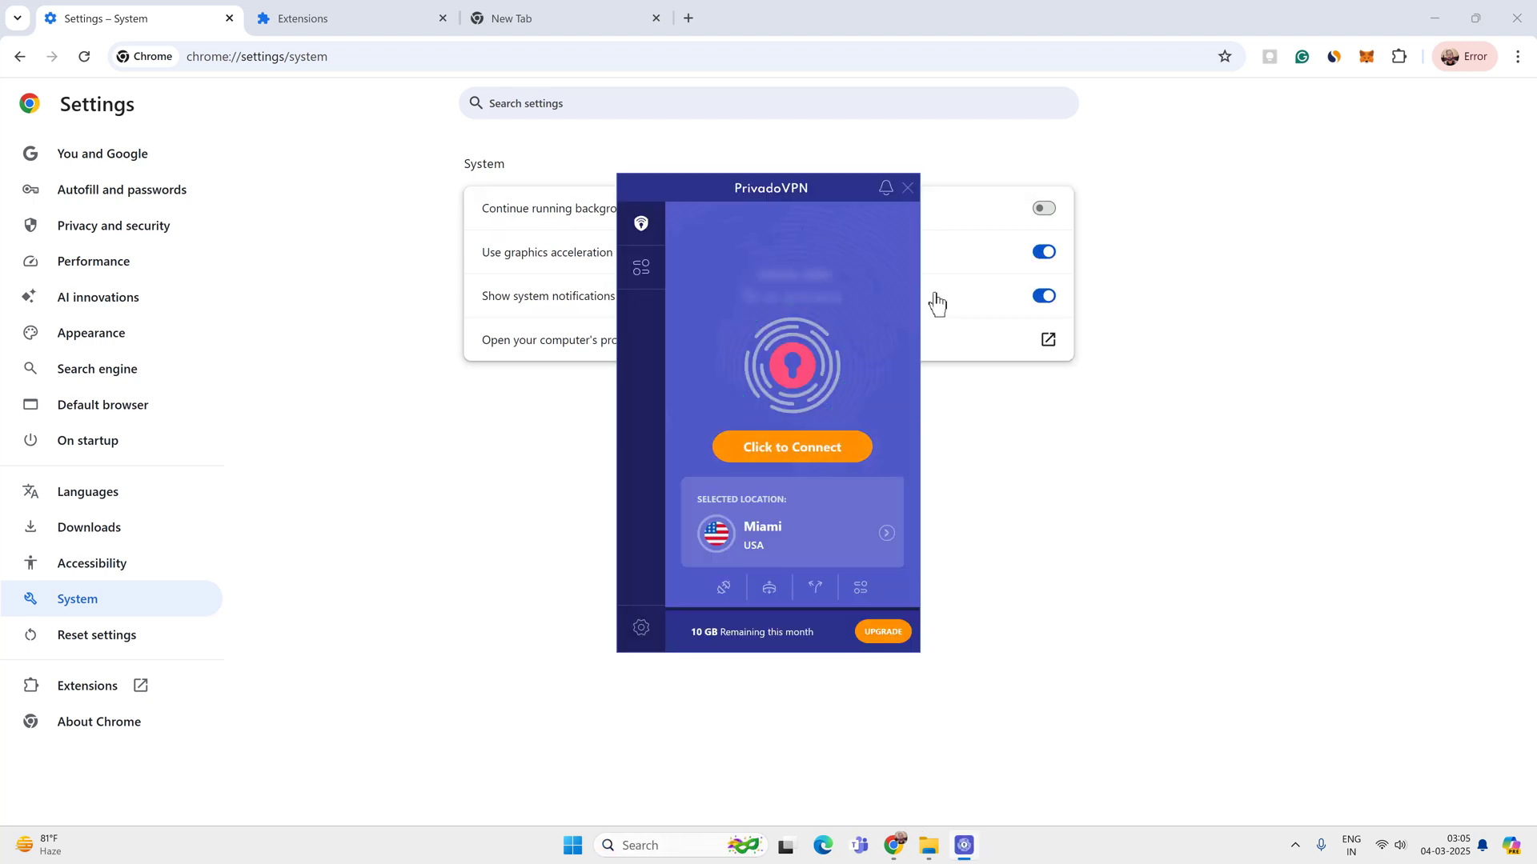
click(780, 444)
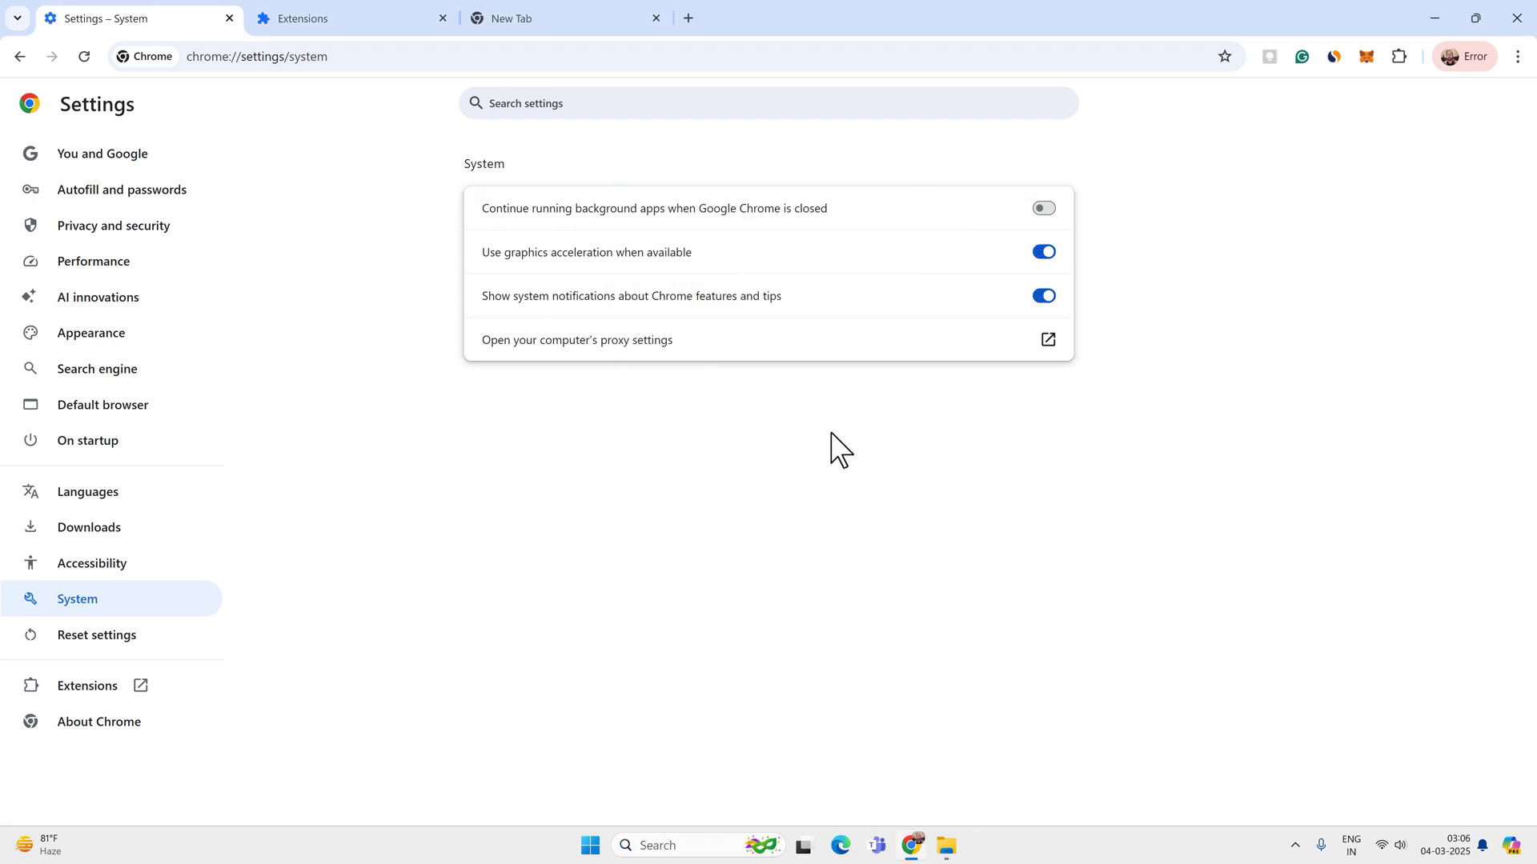
Open Command Prompt via 'cmd' search and run ipconfig /flushdns
click(685, 847)
text(cm)
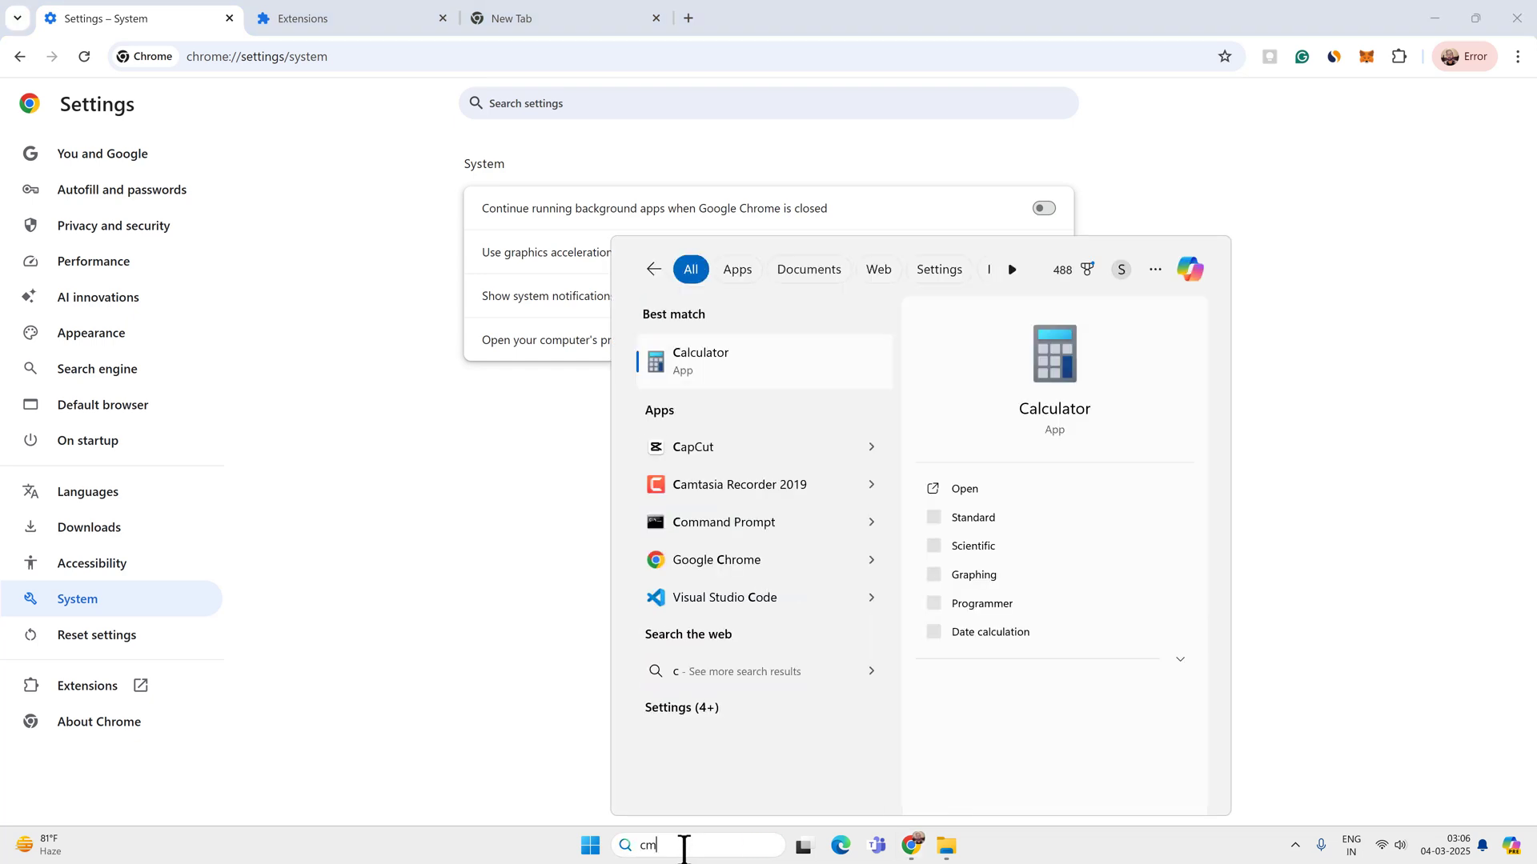
text(d)
click(752, 370)
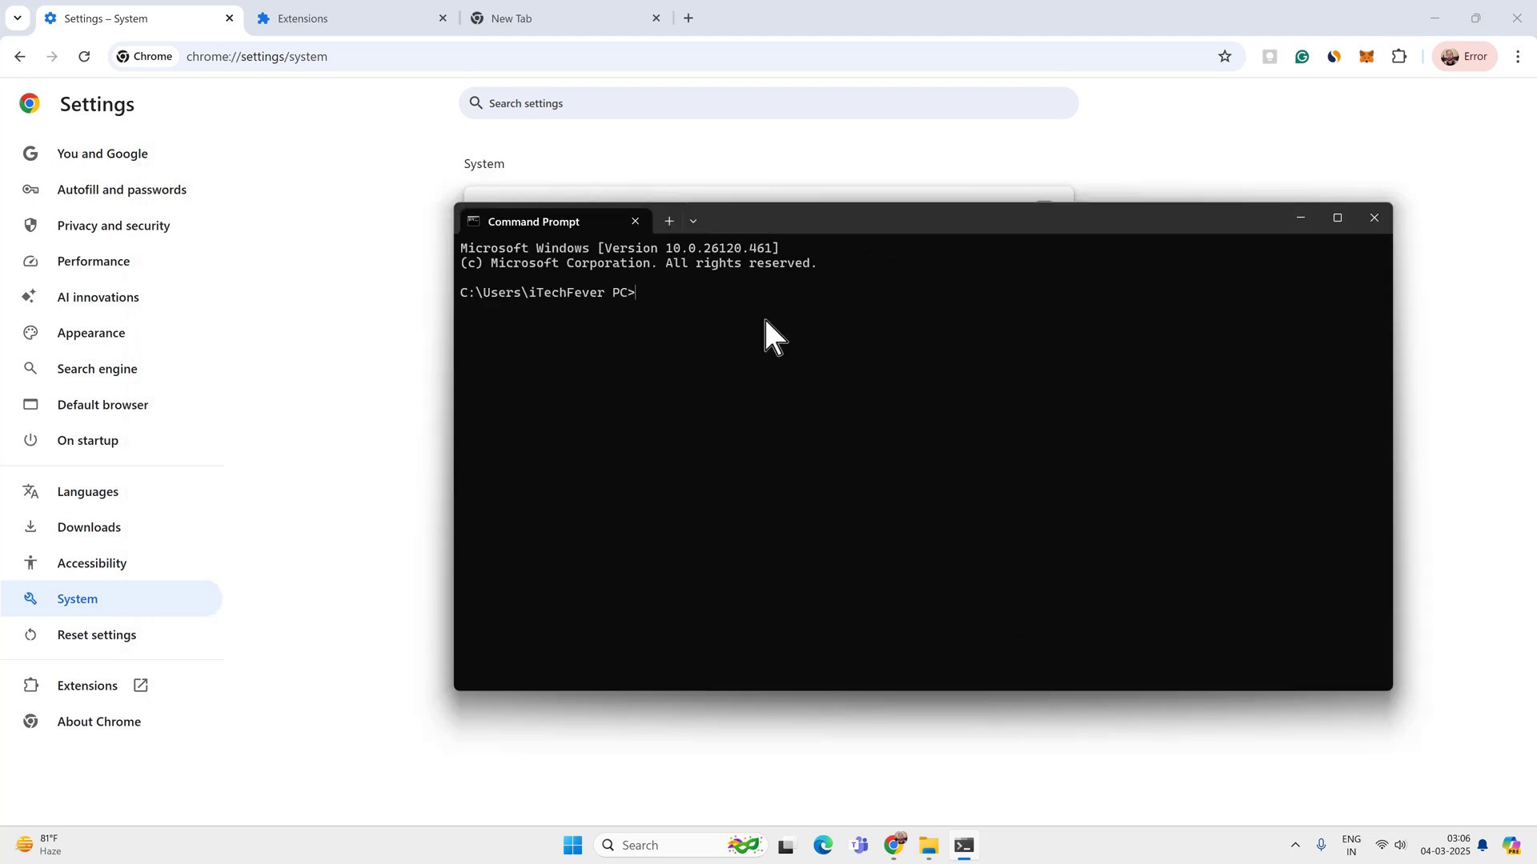
text(ipc)
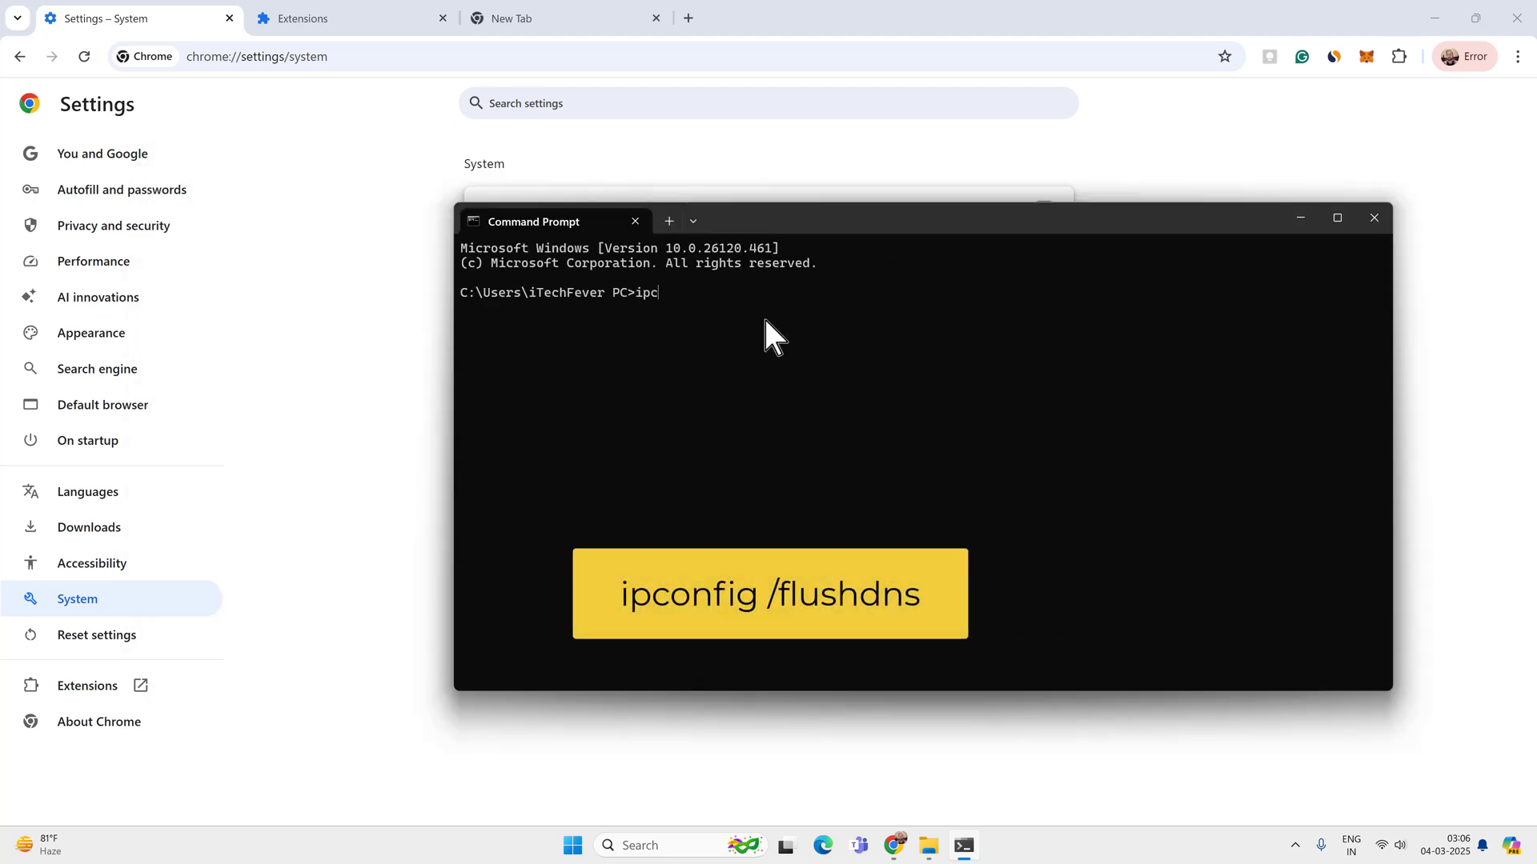
text(onfig /flushdns)
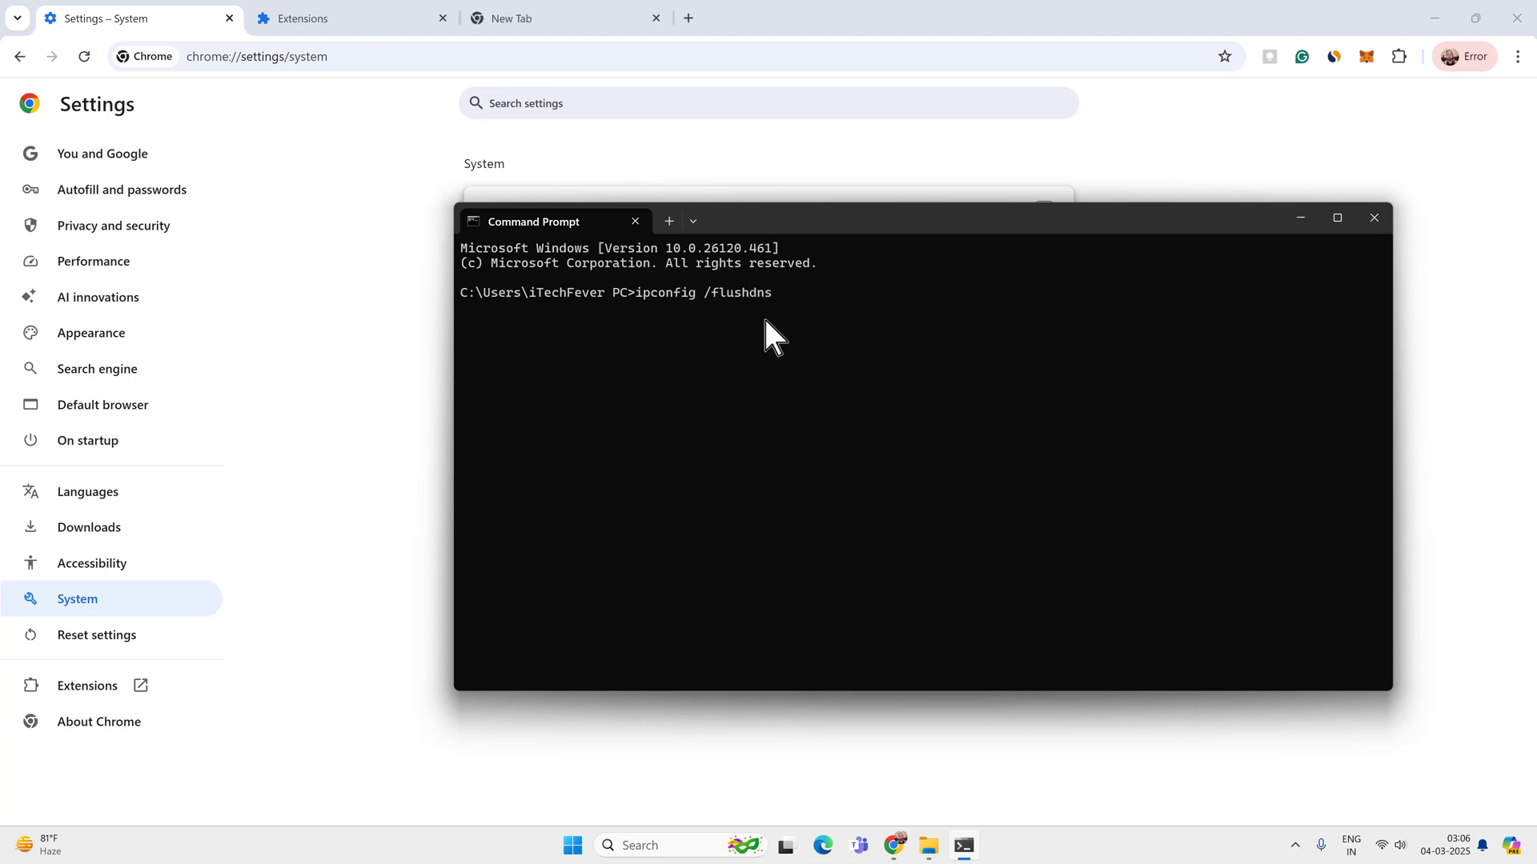
key(Return)
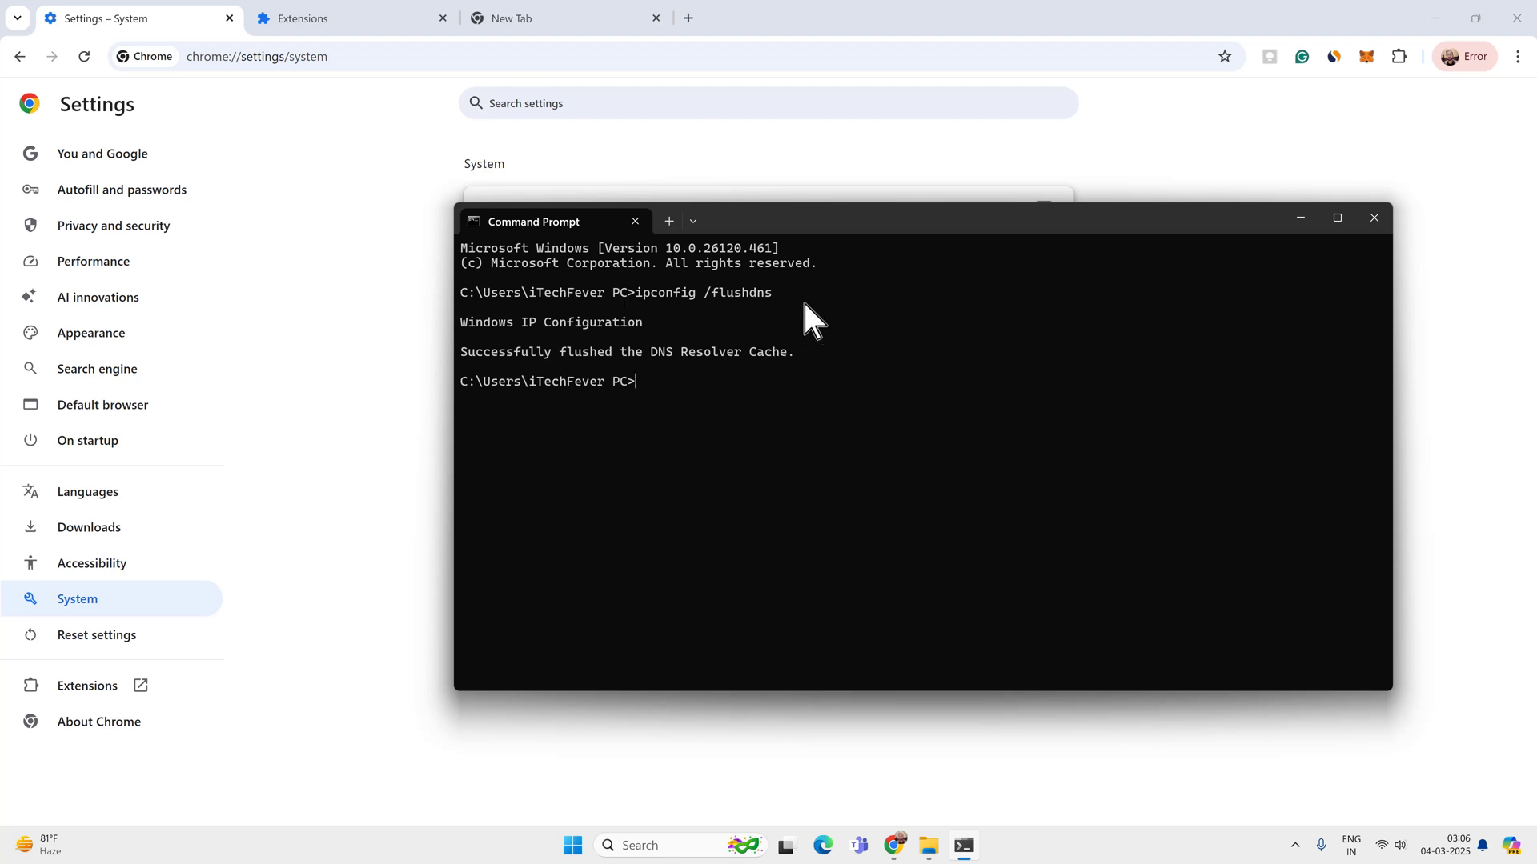
Close Command Prompt, Google 'turbo download manager', and open the 3rd edition and Classic Web Store results in tabs
click(1373, 218)
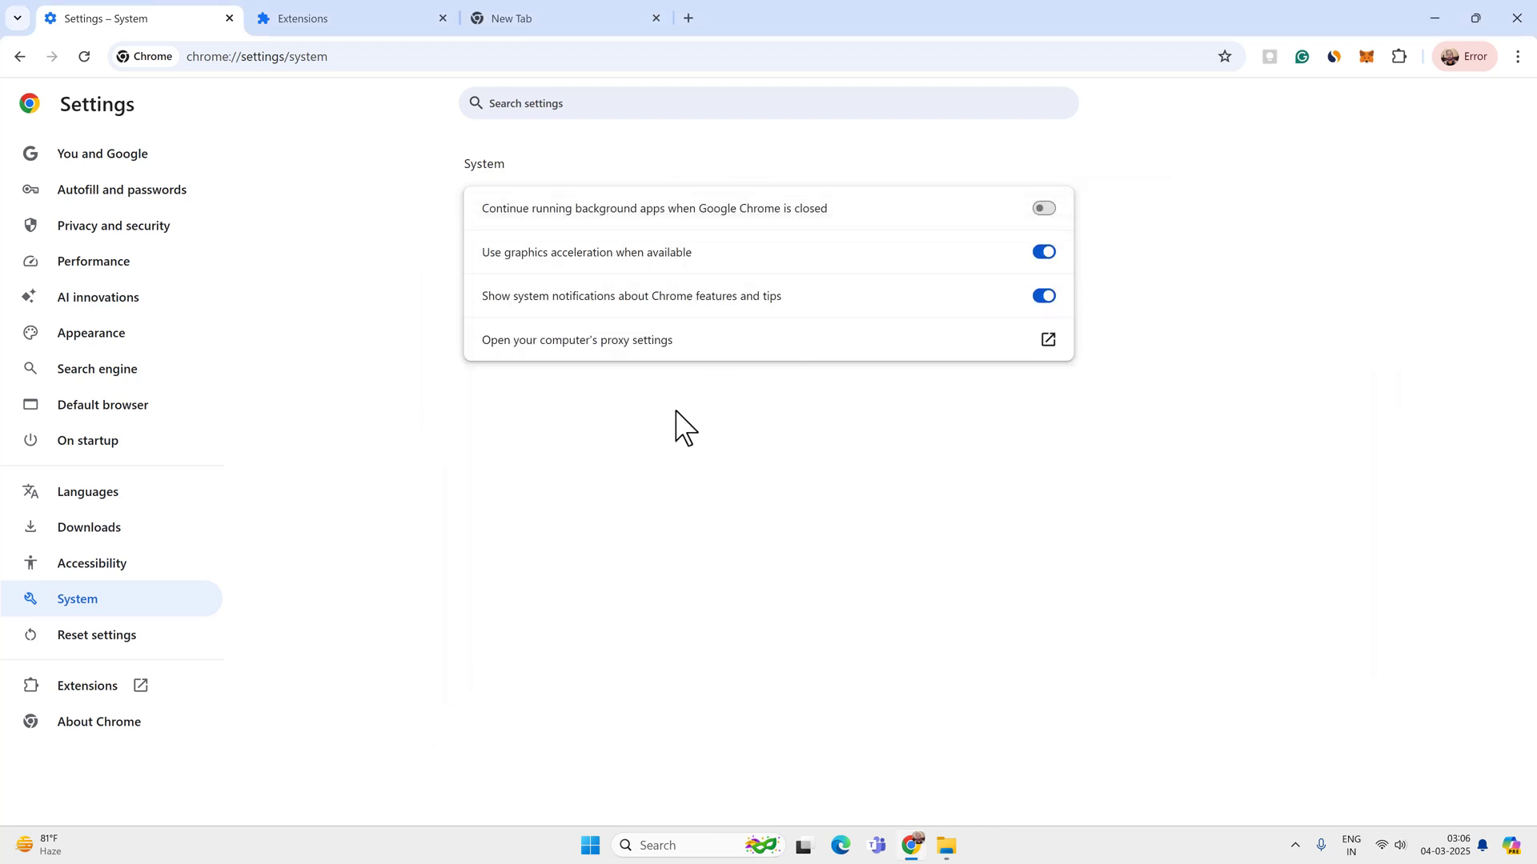
click(590, 44)
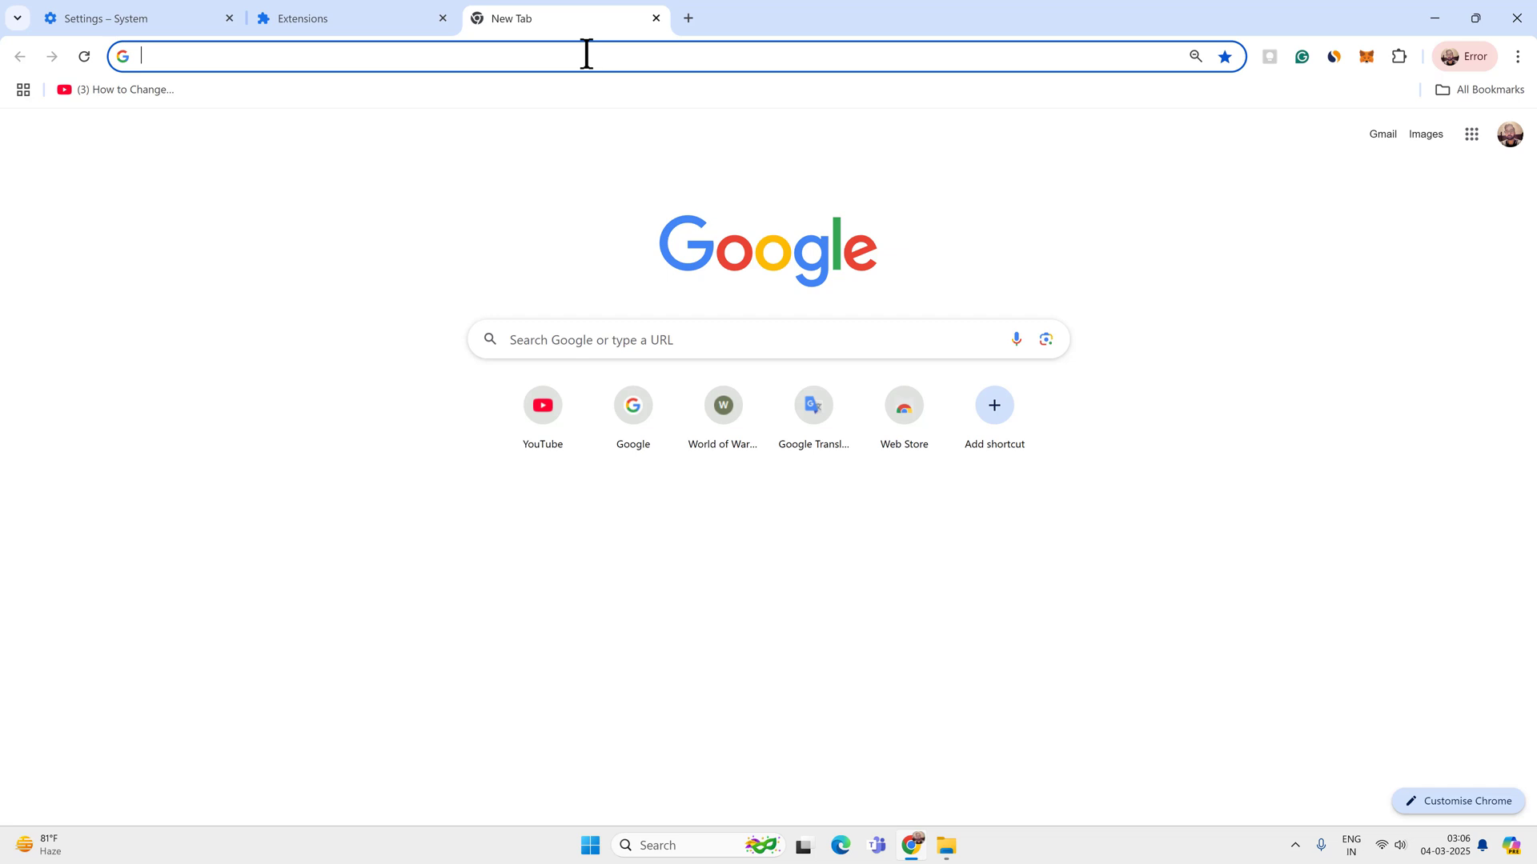
text(turbo )
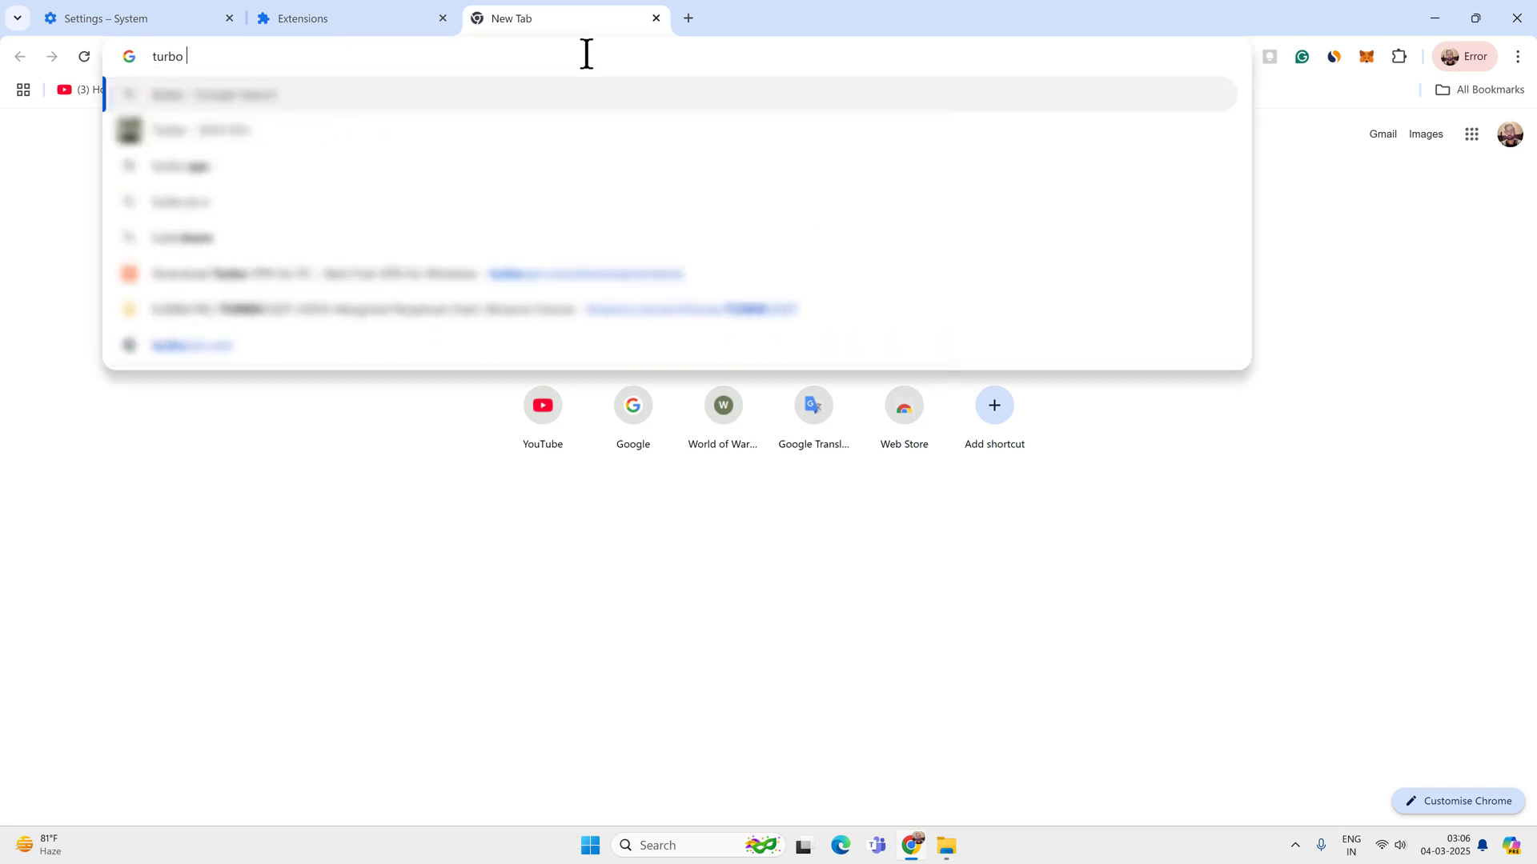
text(downlaod man)
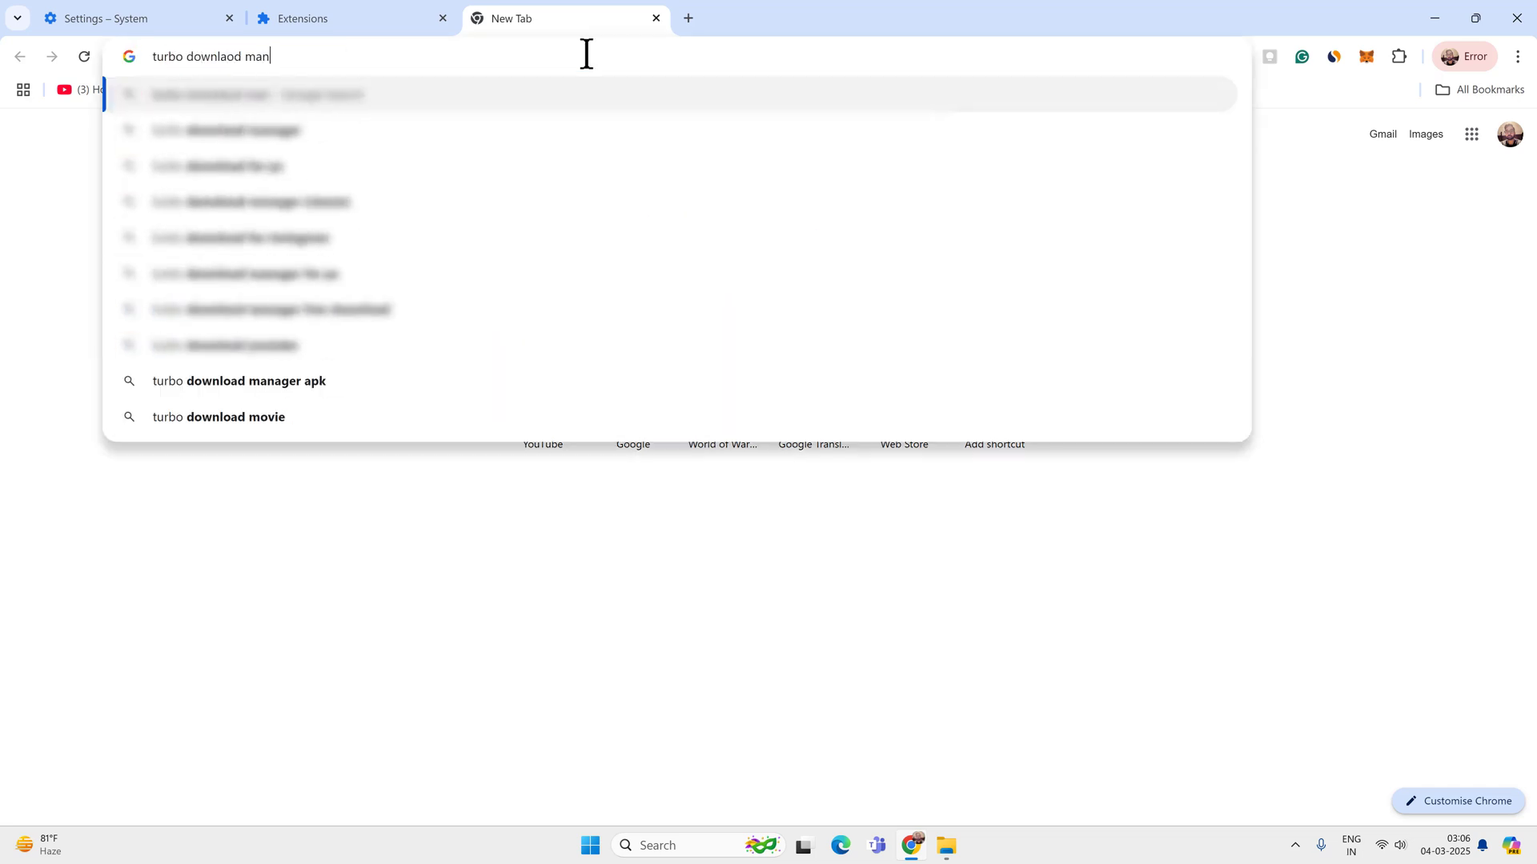
text(ager)
key(Return)
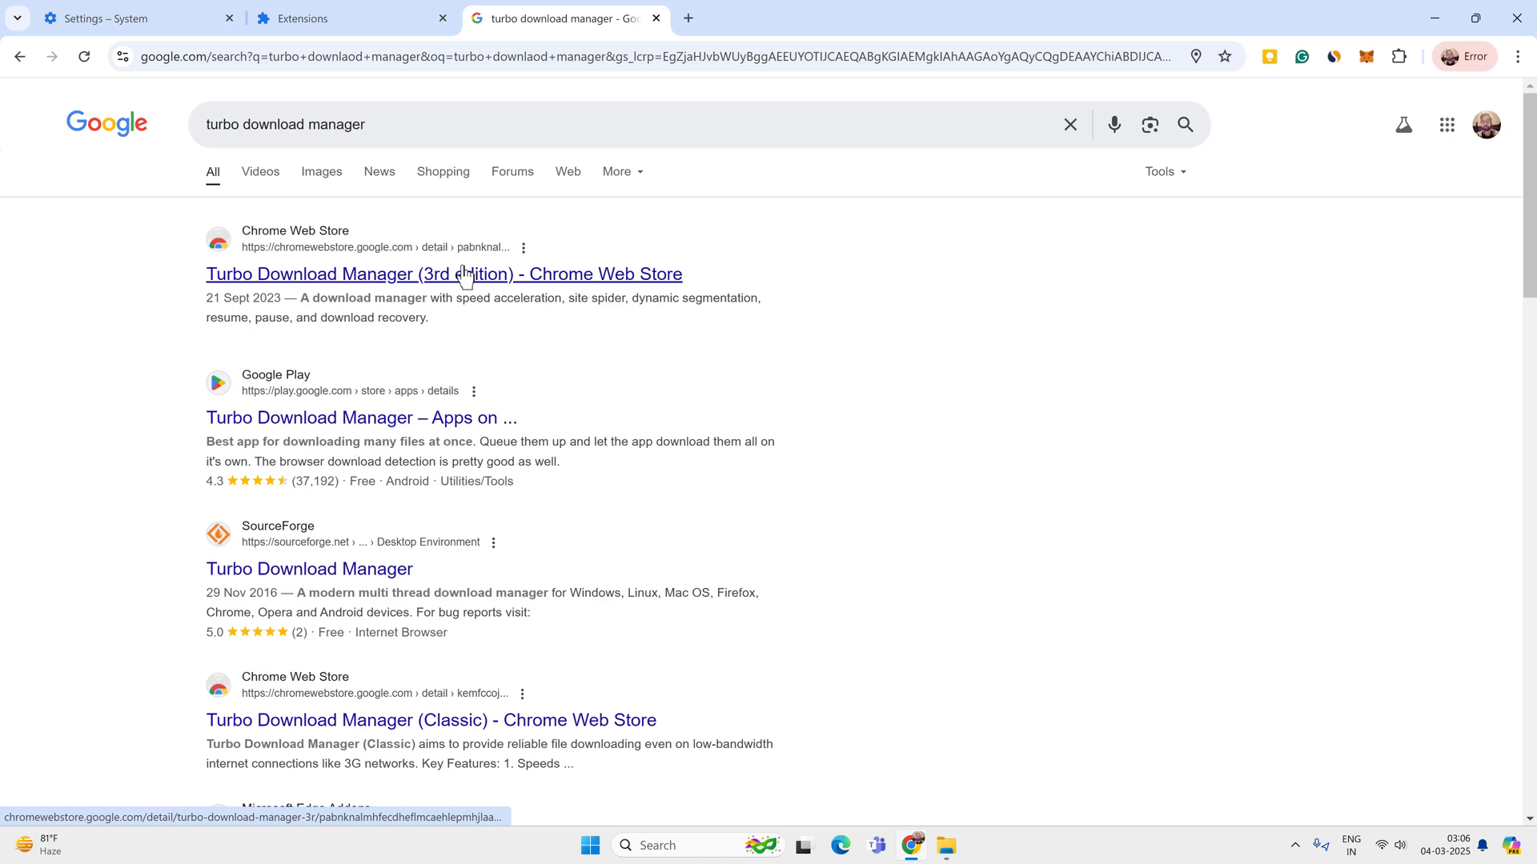
middle_click(470, 281)
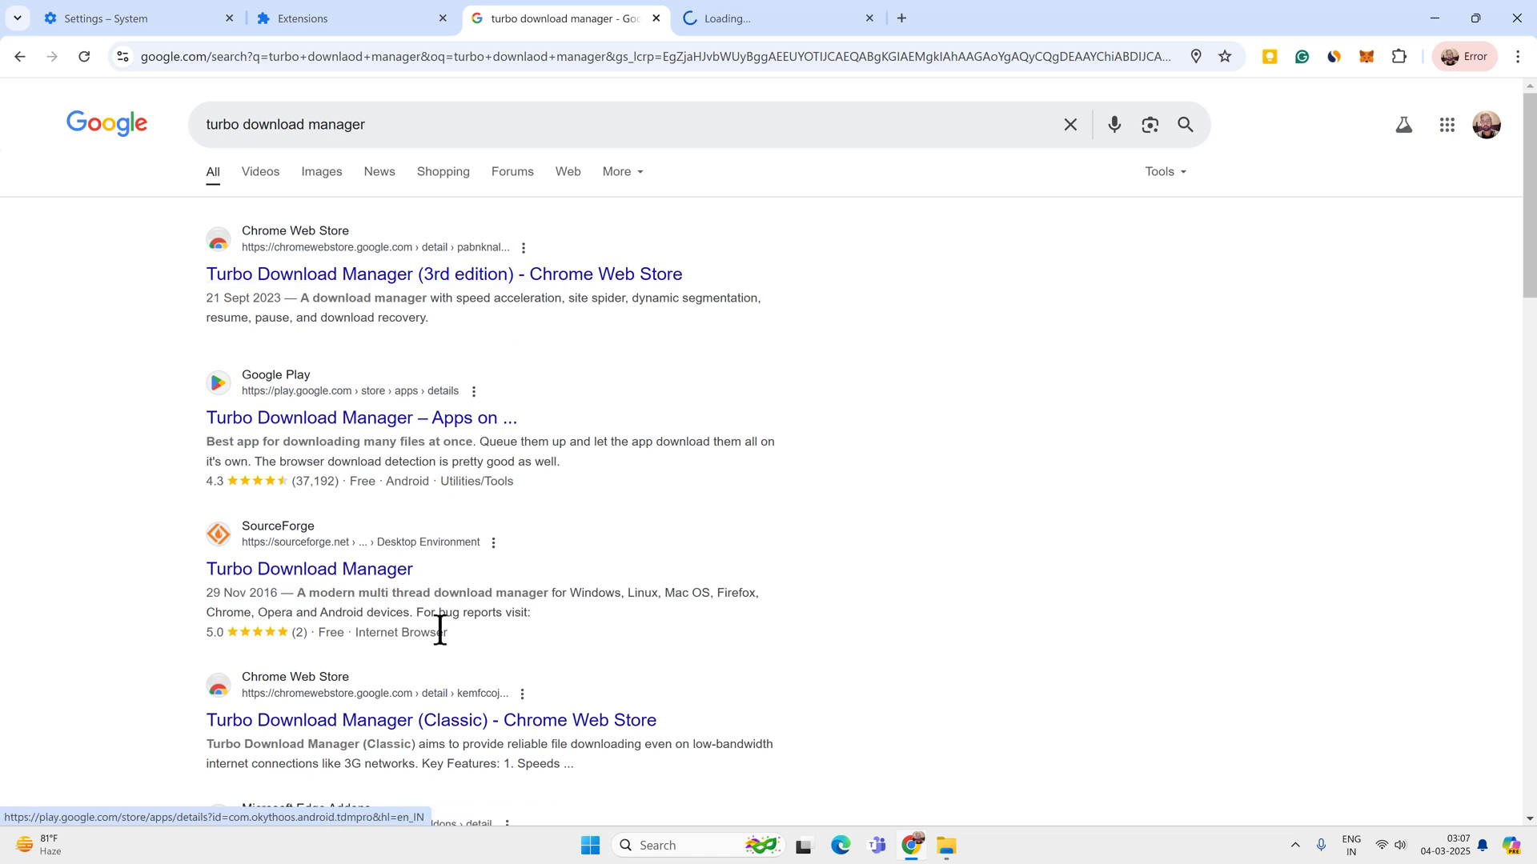
middle_click(384, 724)
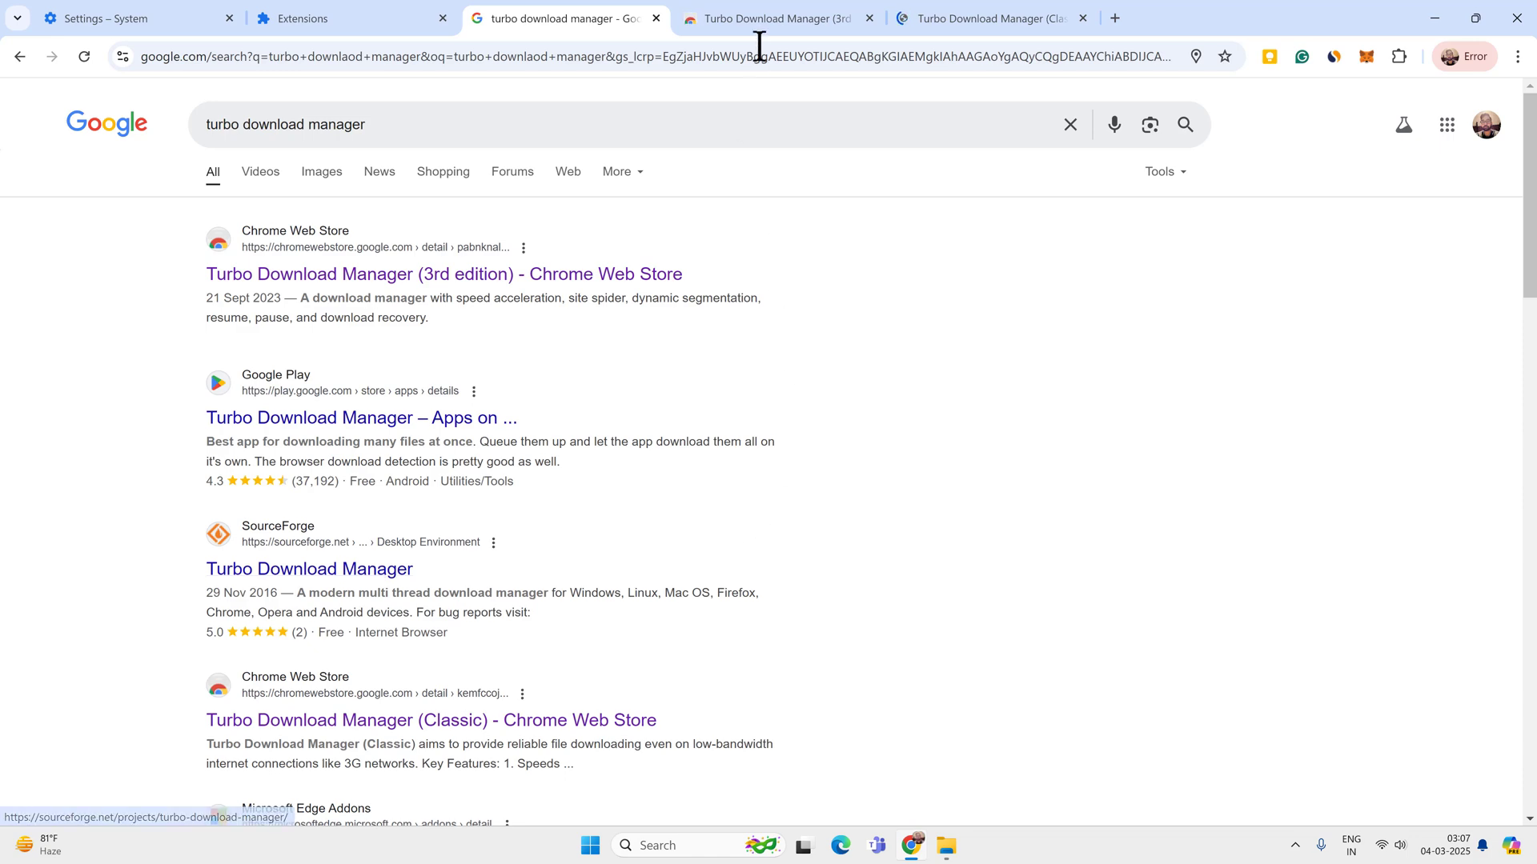
Add Turbo Download Manager (3rd edition) to Chrome, closing the Classic, welcome and store tabs
click(774, 20)
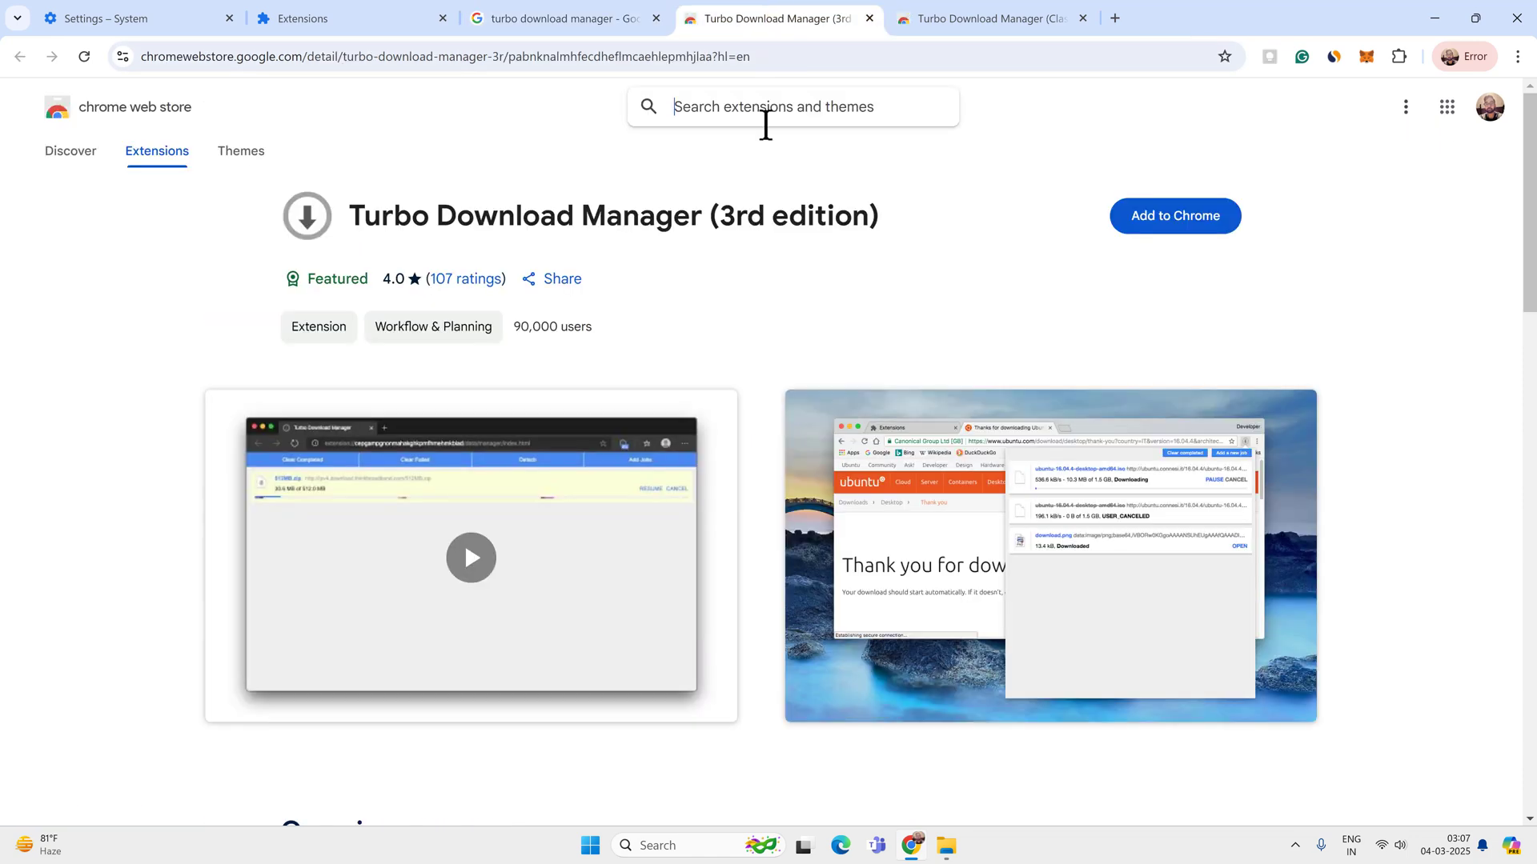
middle_click(1001, 14)
click(1194, 235)
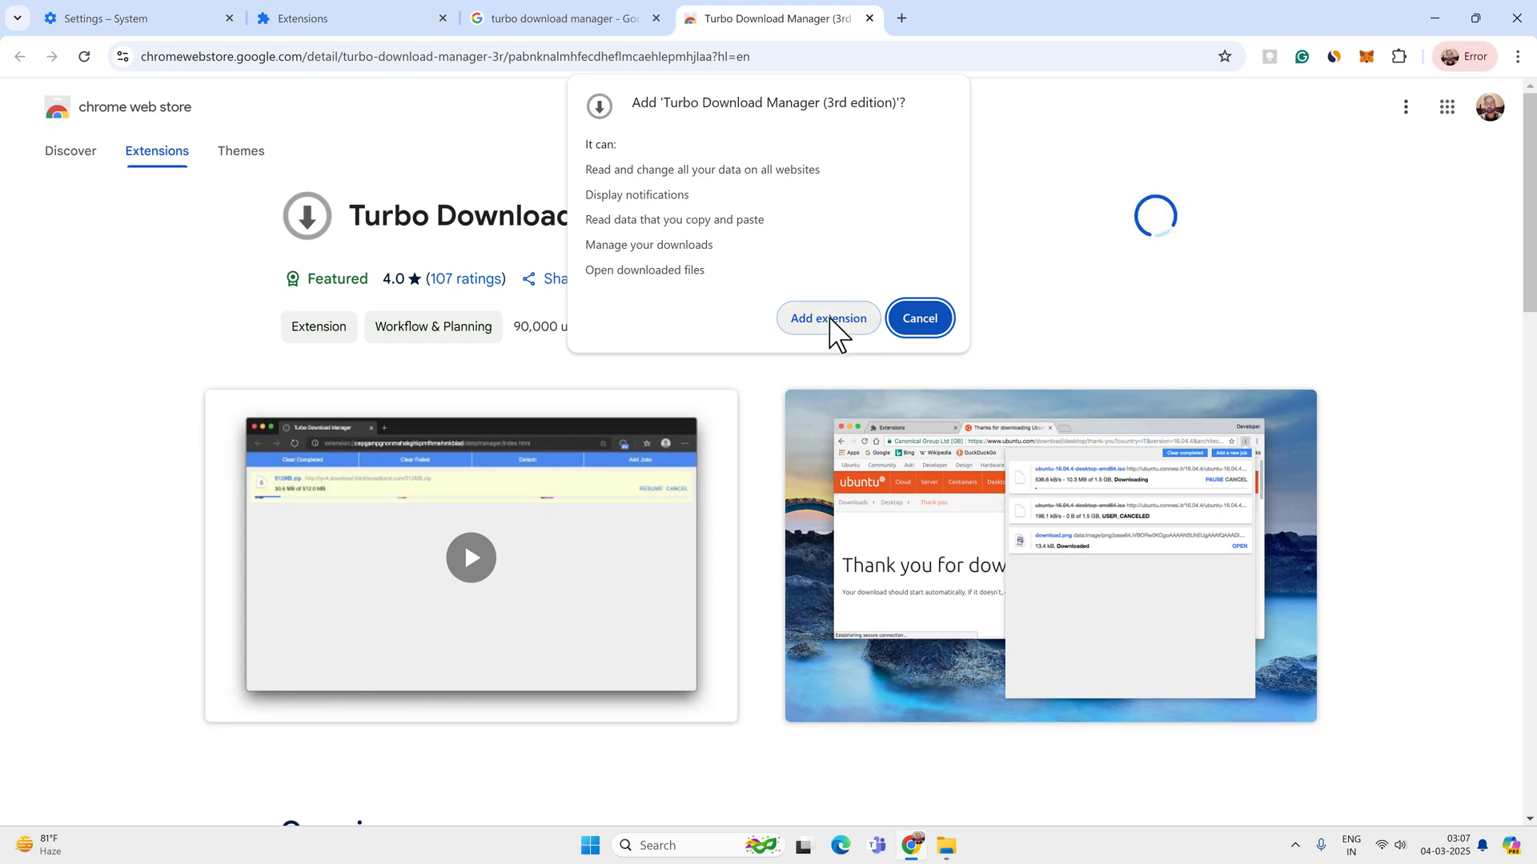
click(830, 318)
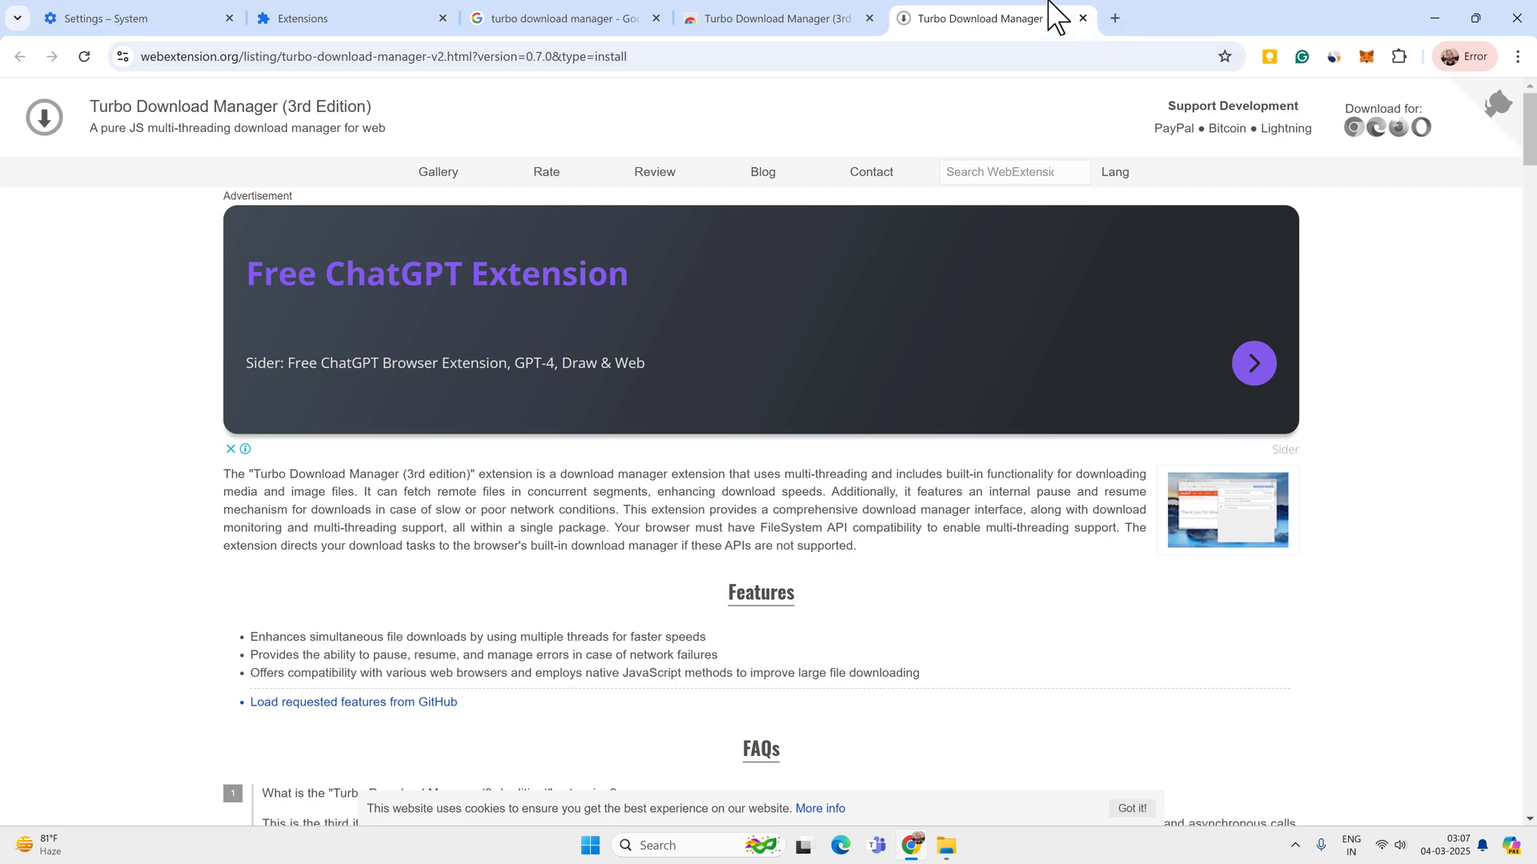
key(ctrl+w)
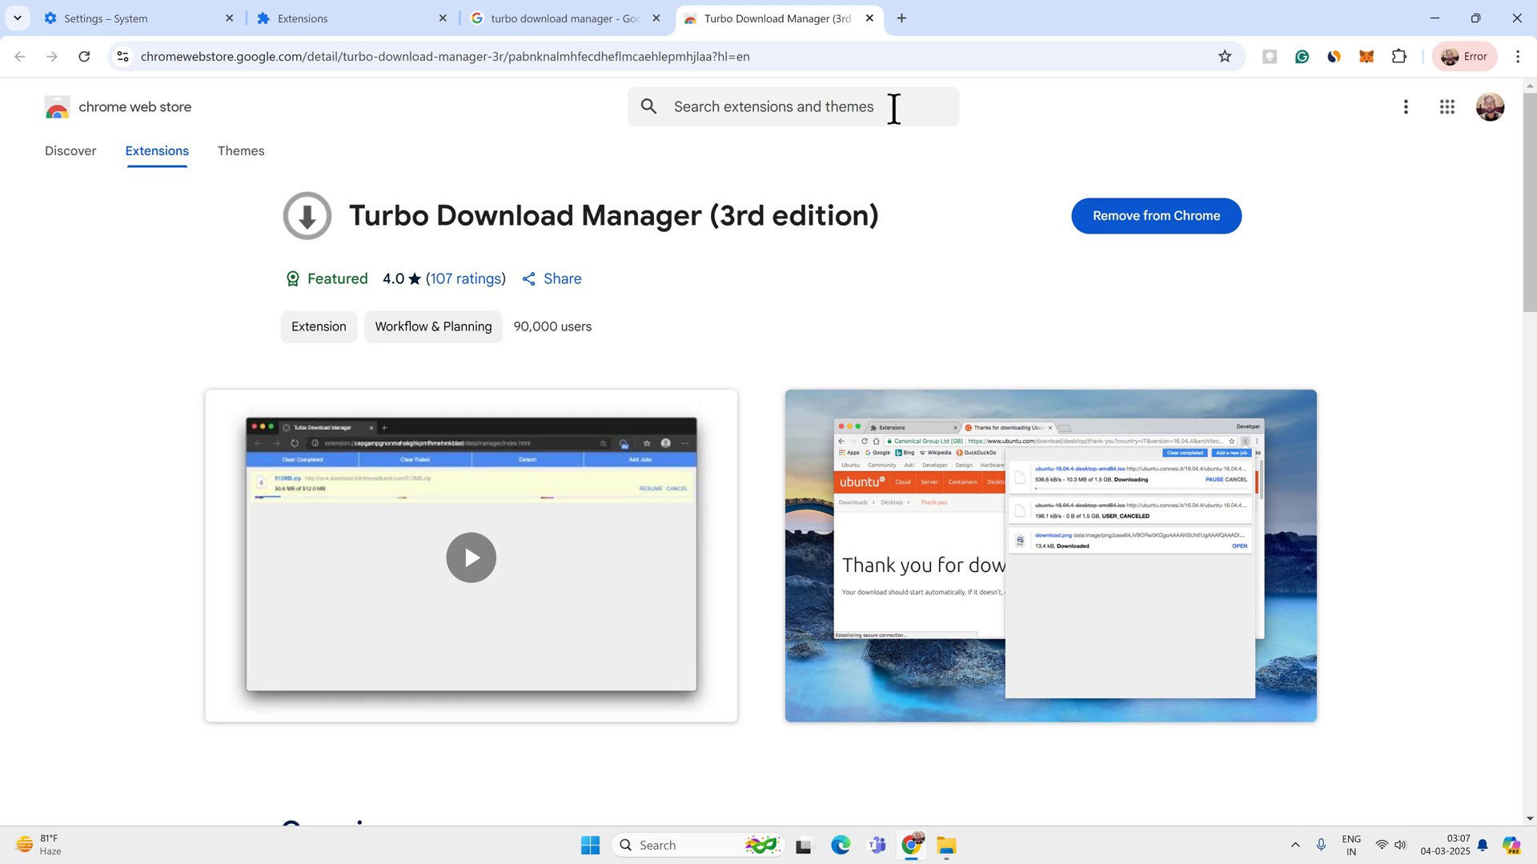
middle_click(805, 15)
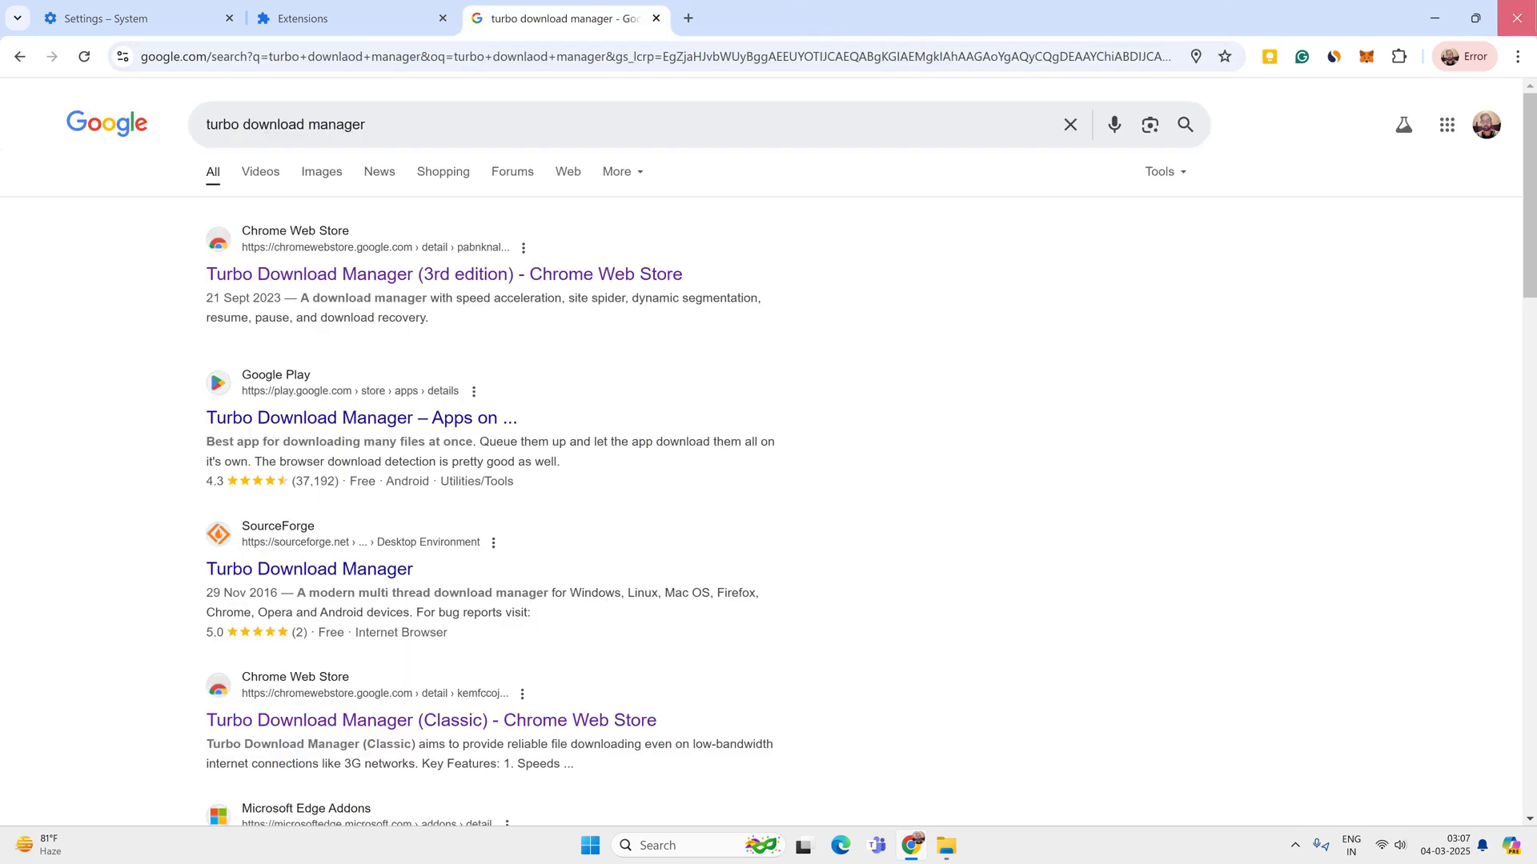
Close Chrome, relaunch it from the taskbar, then minimise it to the desktop
click(1516, 17)
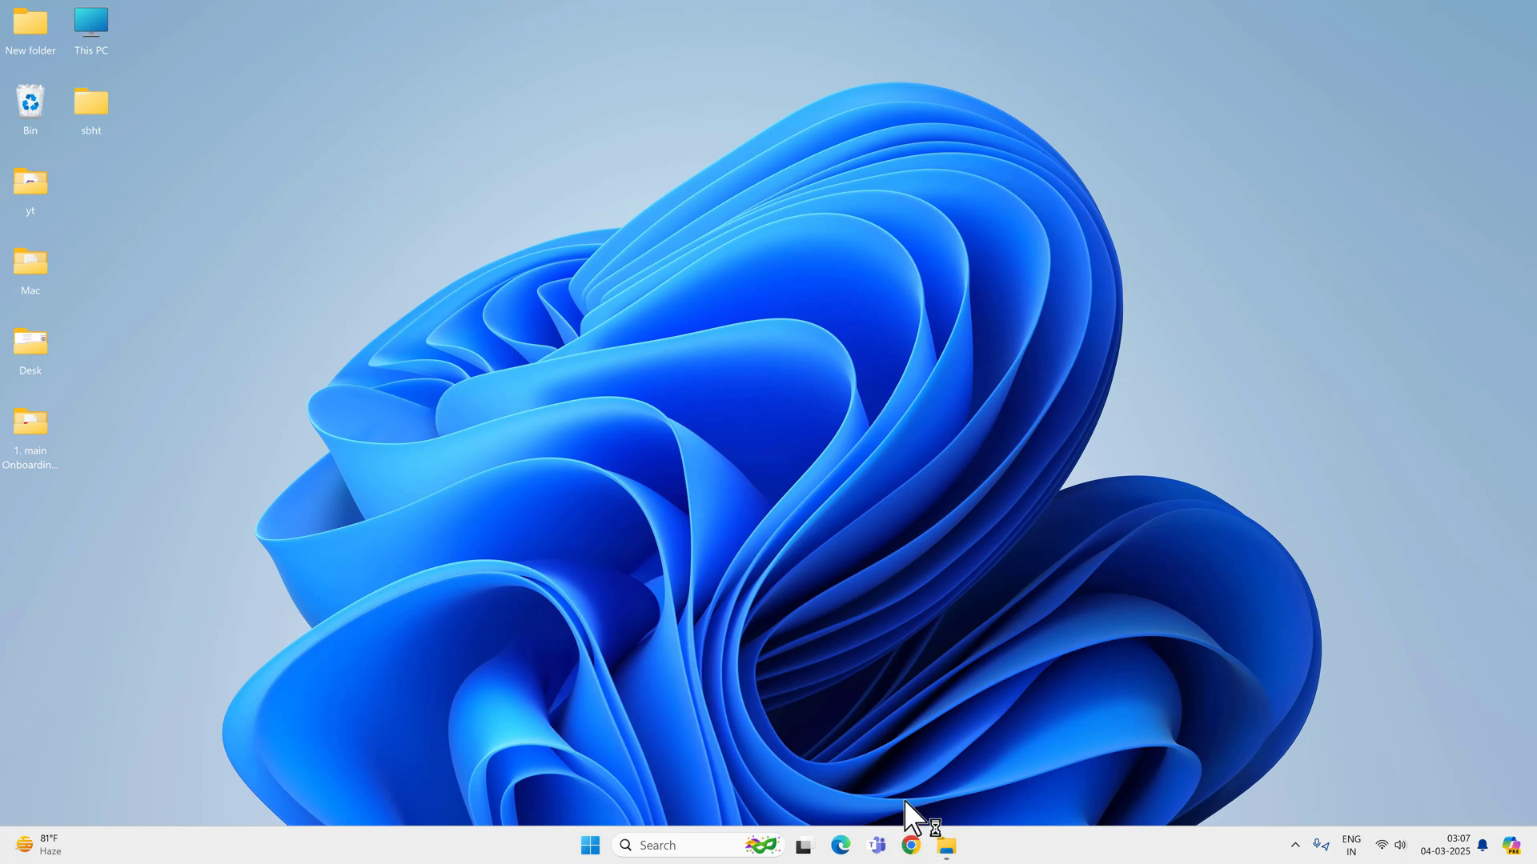
click(910, 846)
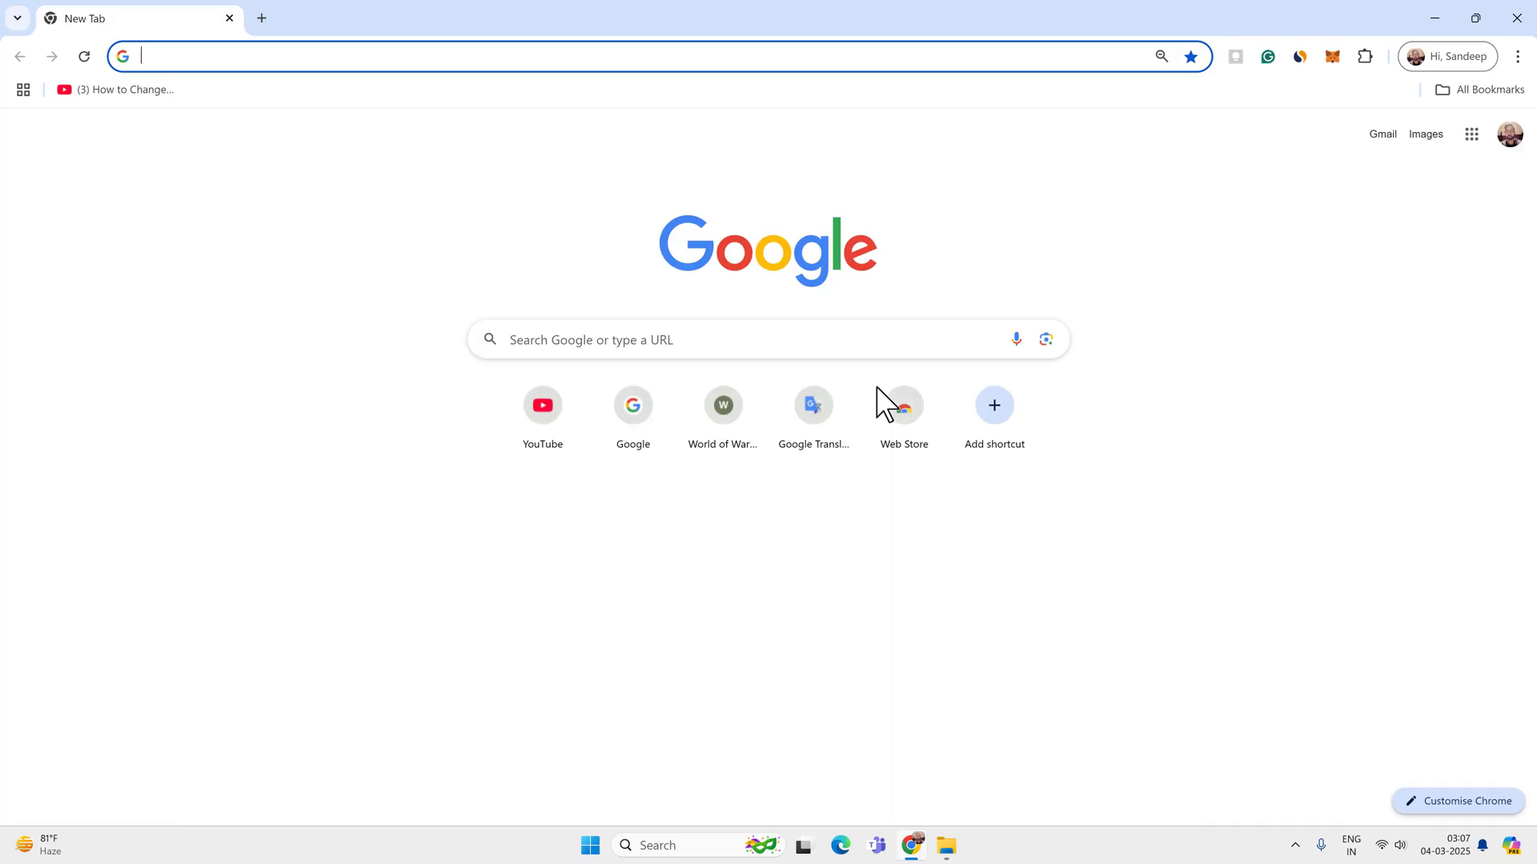
click(1435, 18)
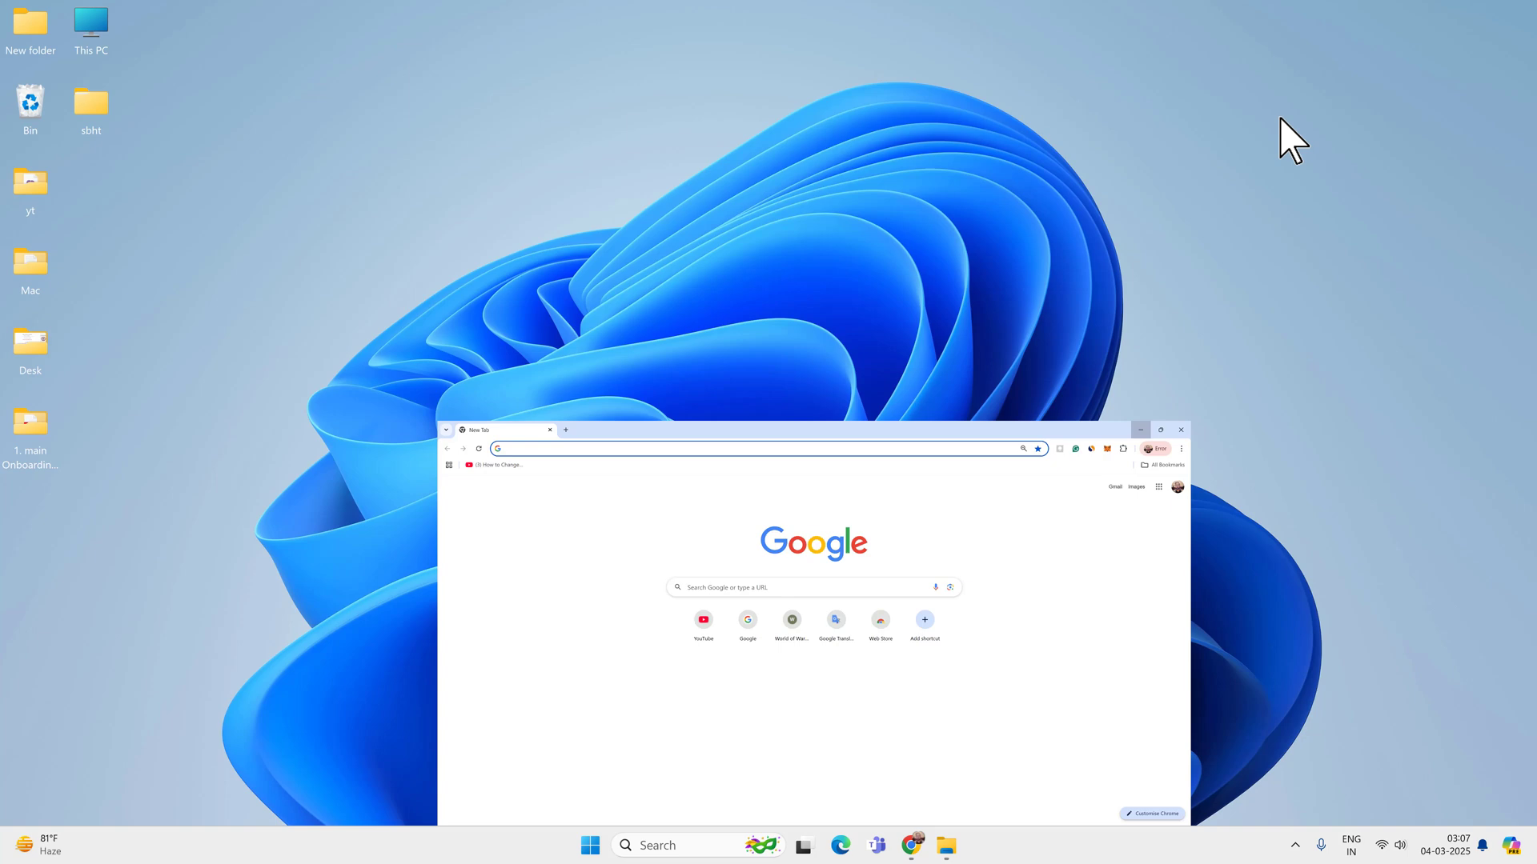